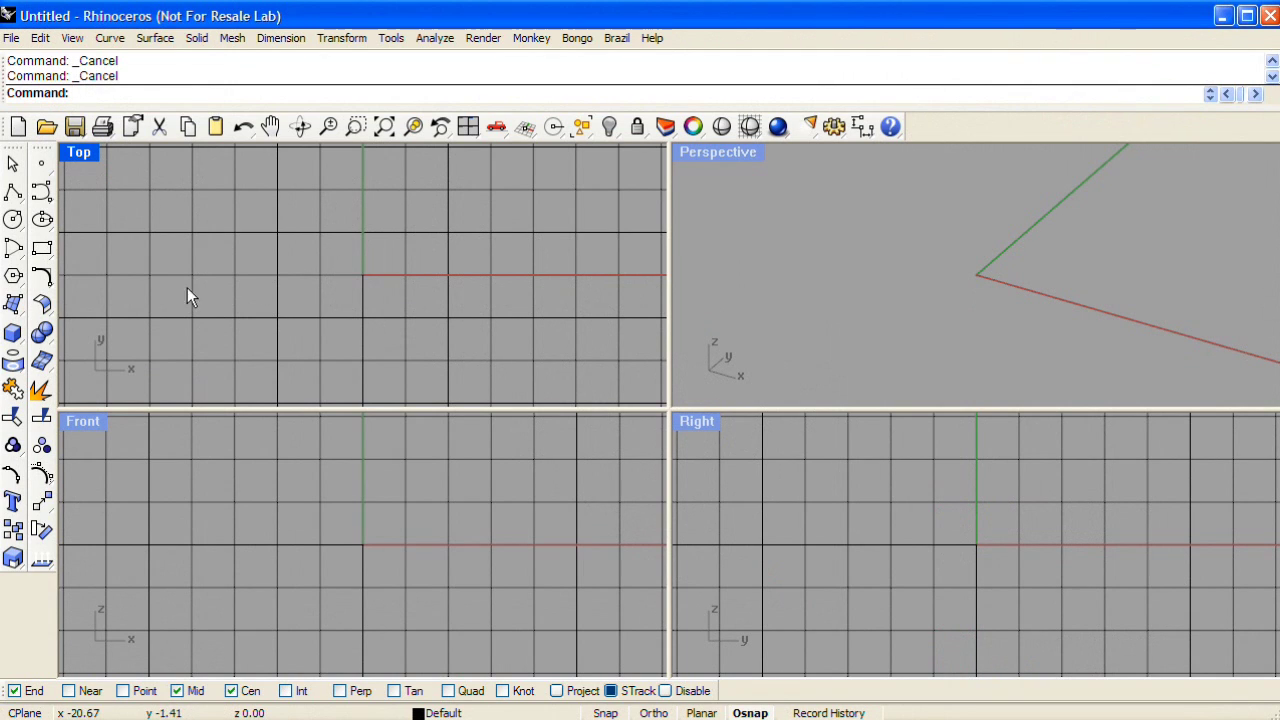
Create a solid cylinder with its base at the origin, radius 20 and height 40, then fit all views
click(16, 336)
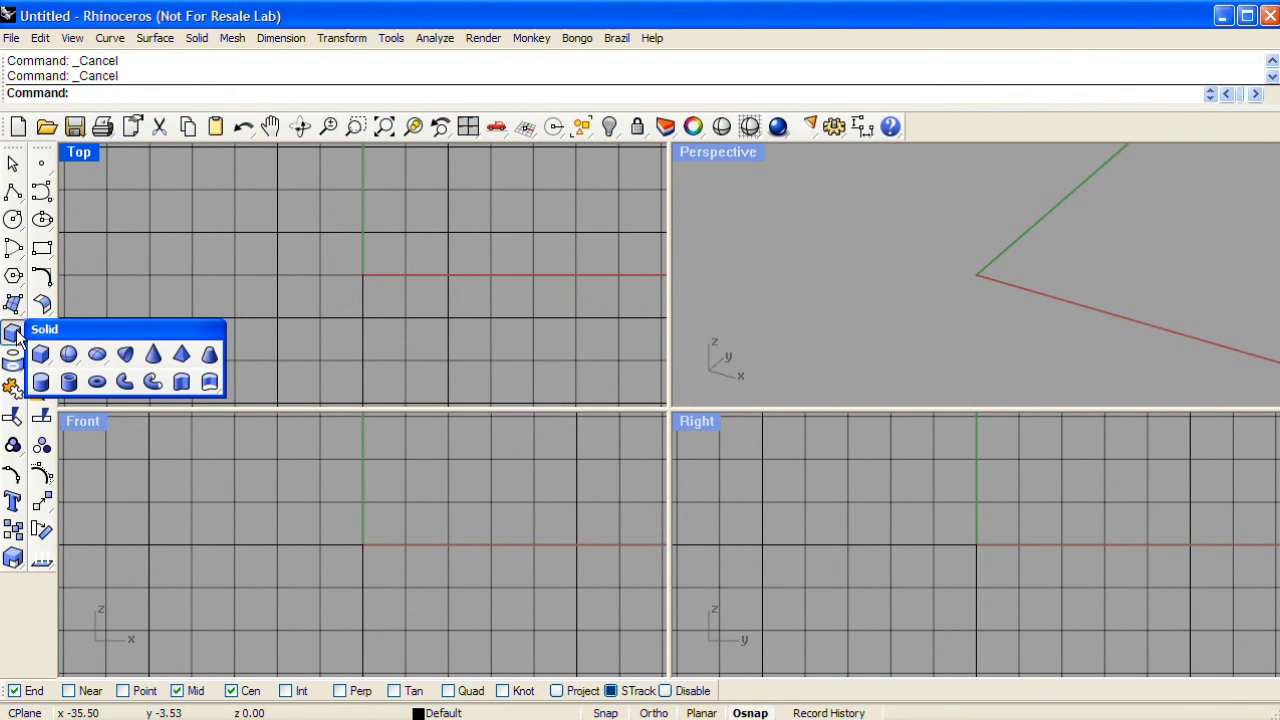
click(44, 383)
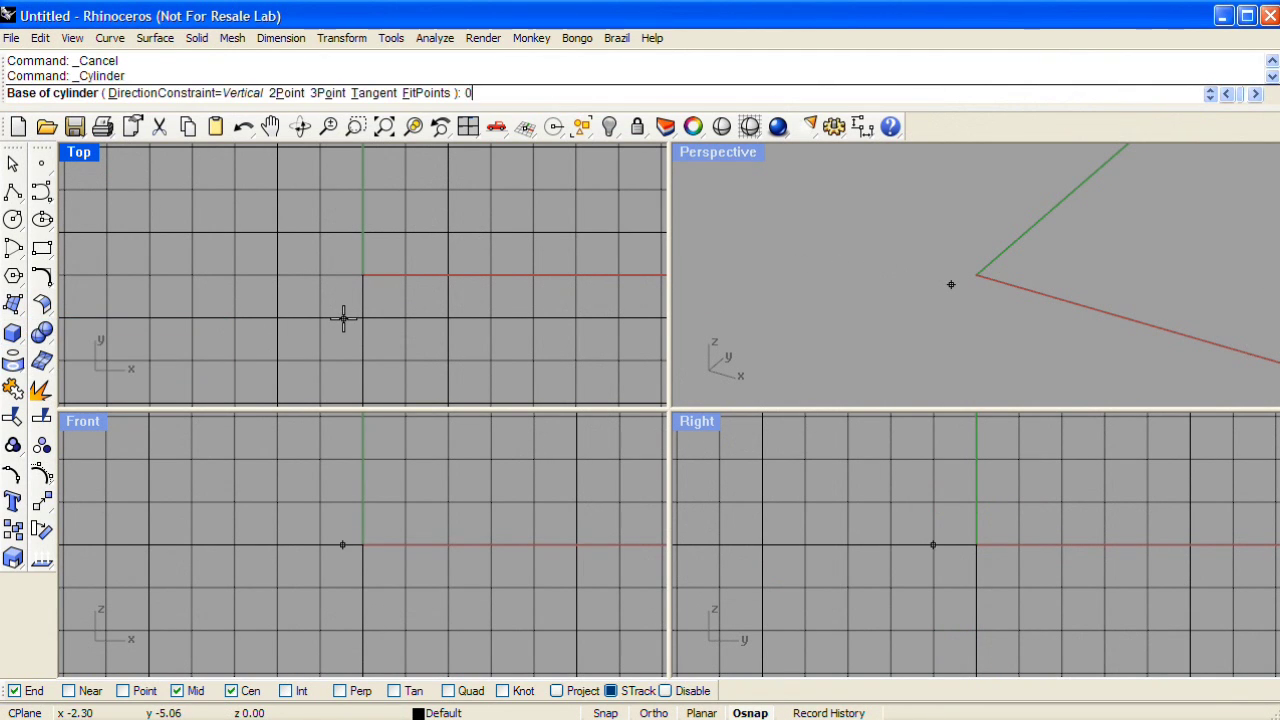
text(0)
key(Return)
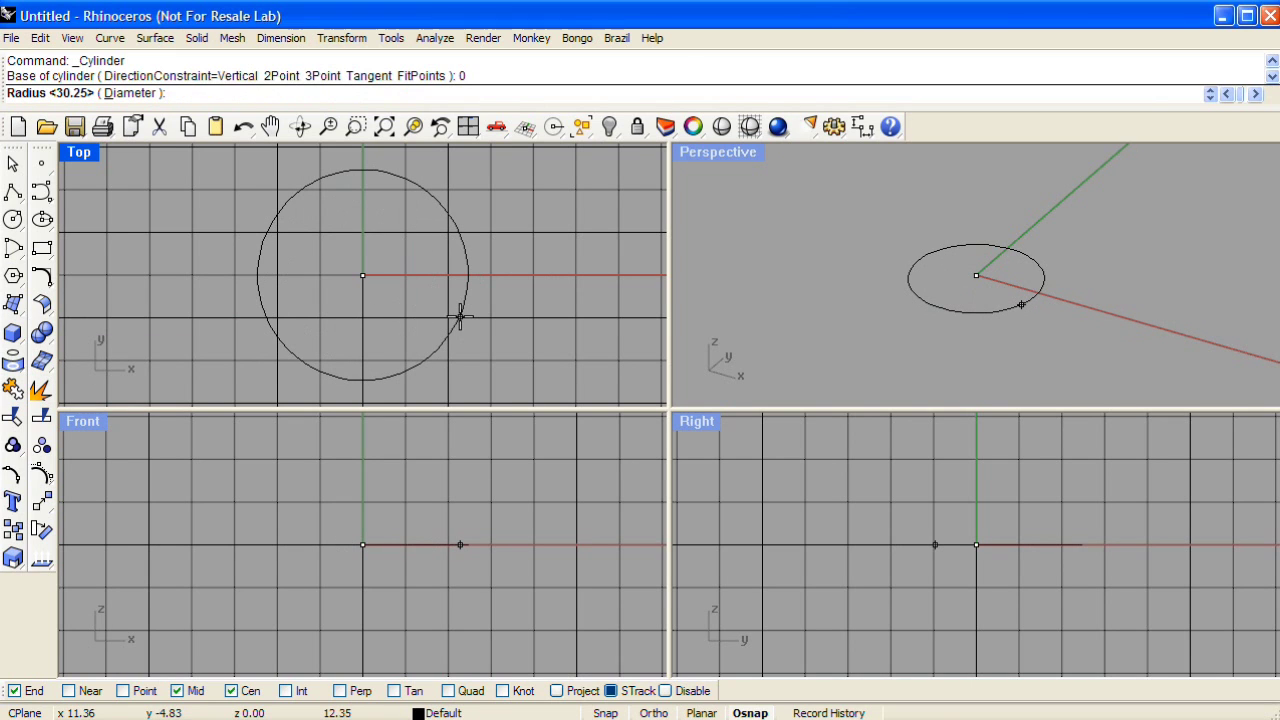
key(Return)
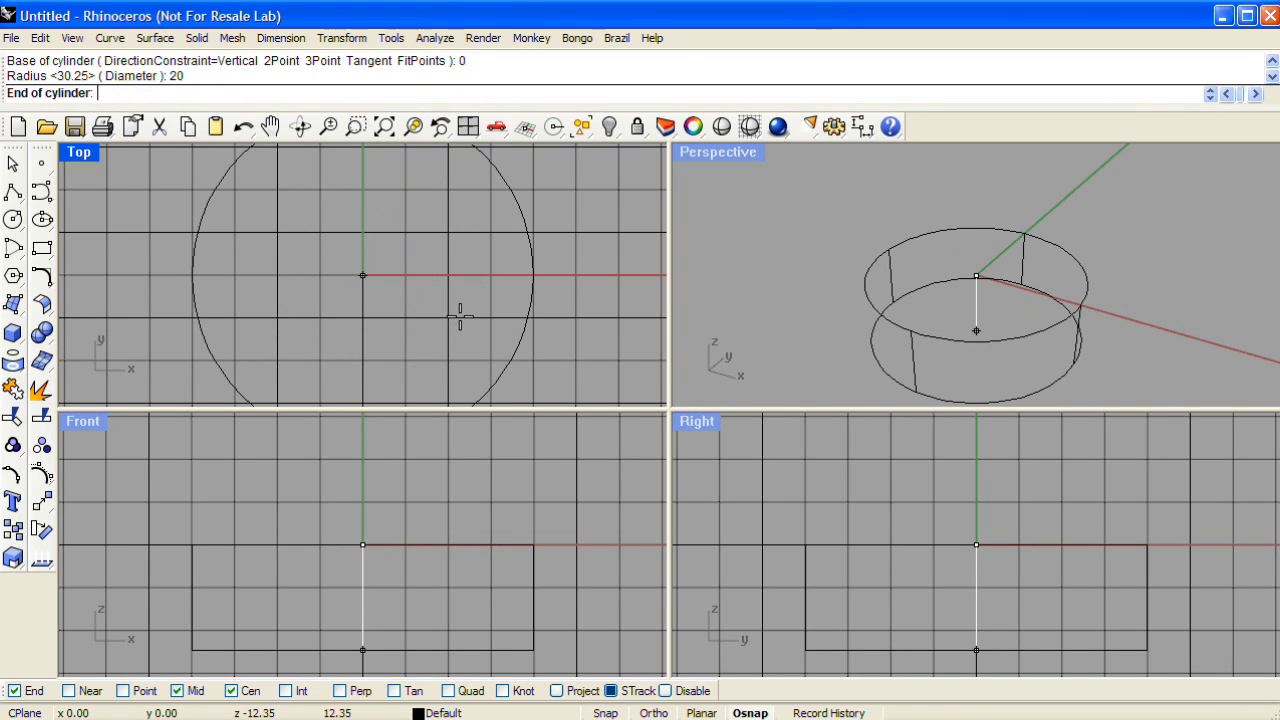
text(40)
key(Return)
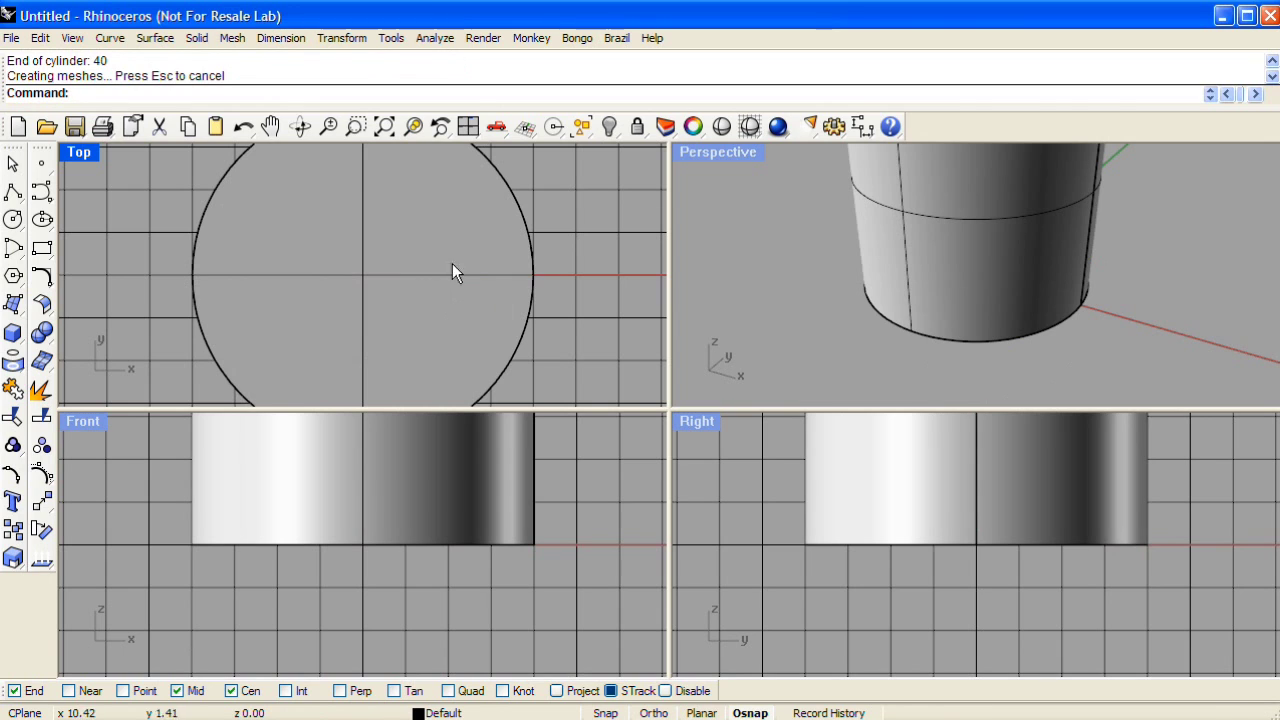
click(468, 127)
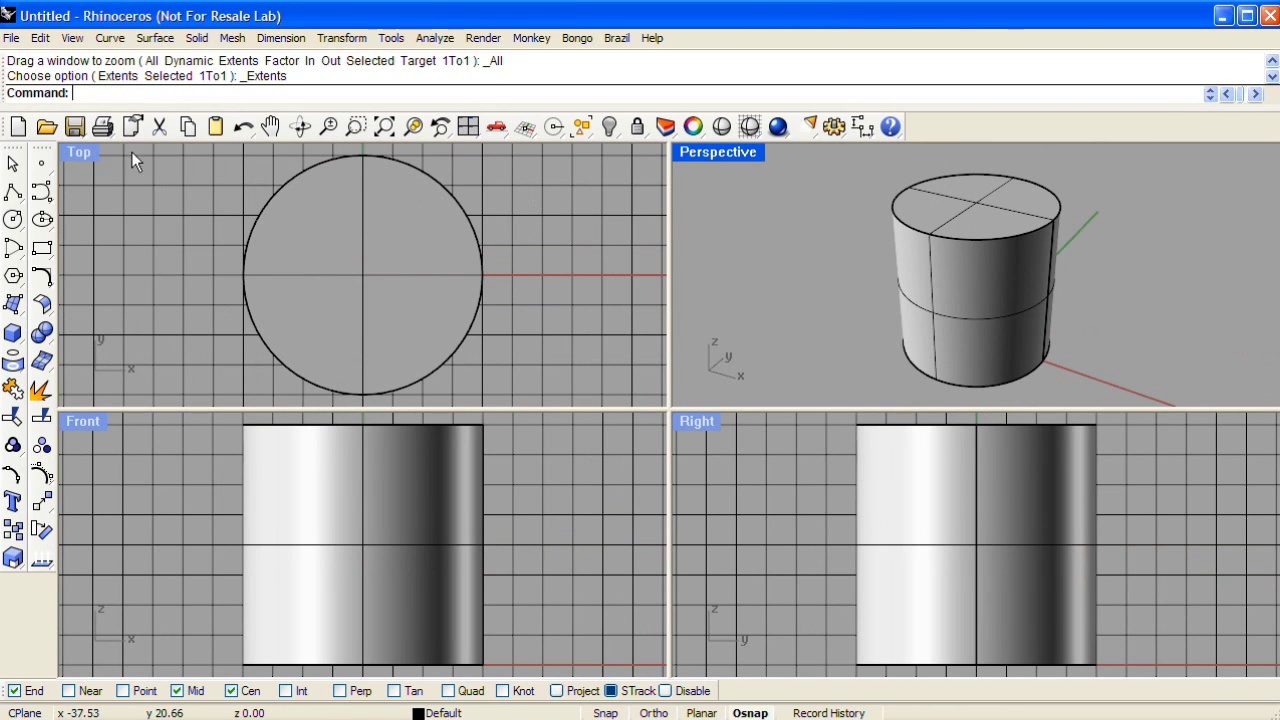
With grid snap on, draw a four-point control-point curve in Top forming the D's curved edge
click(48, 188)
right_drag(122, 285, 247, 280)
click(605, 713)
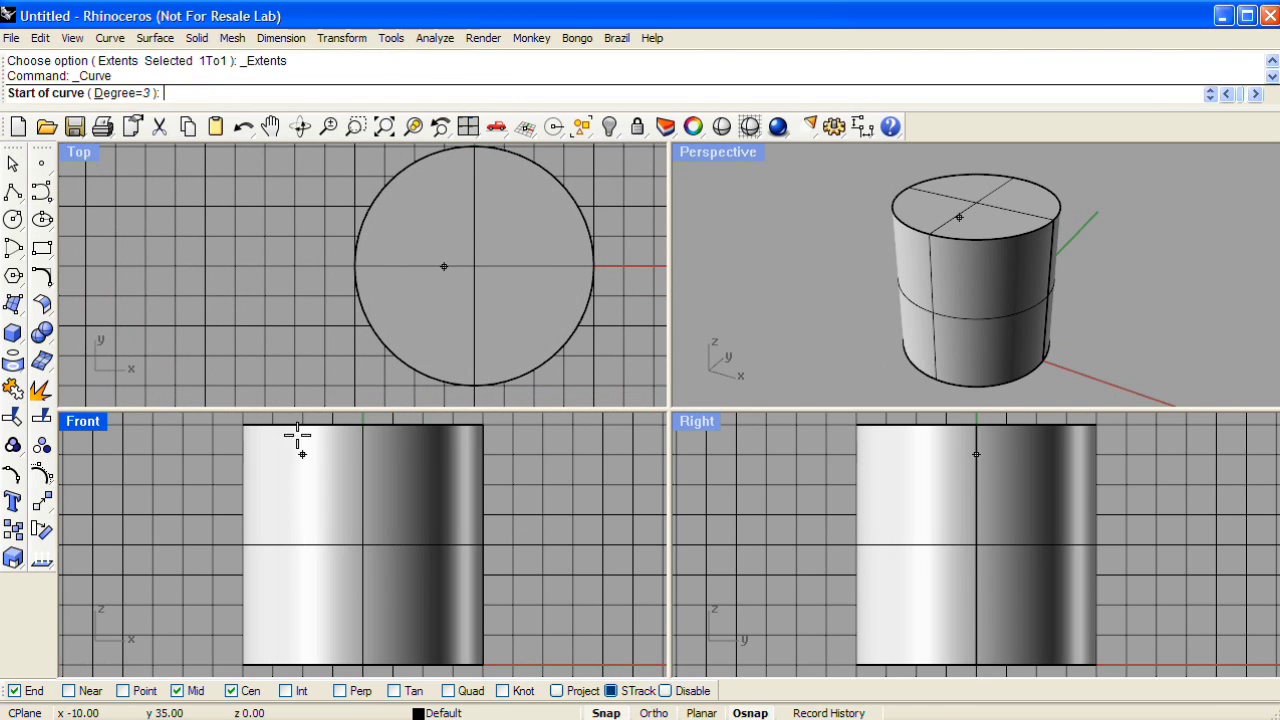
click(205, 237)
click(234, 237)
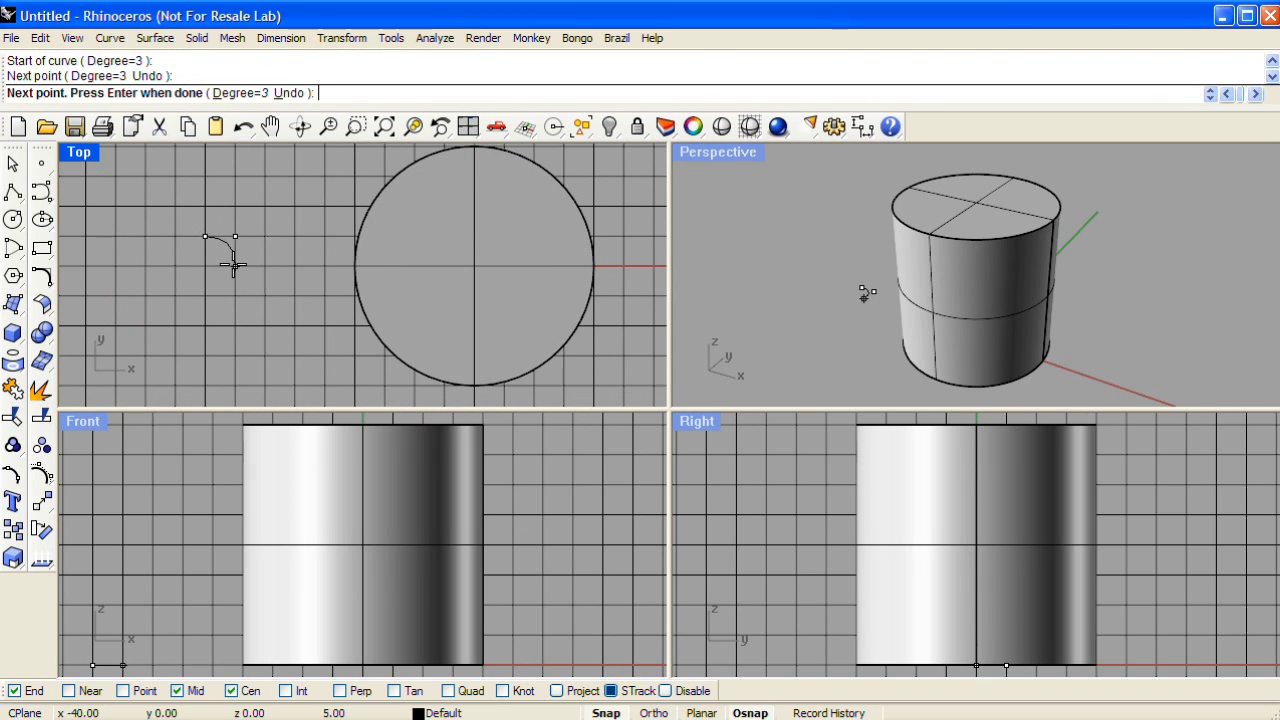
click(234, 266)
click(205, 266)
key(Return)
scroll(210, 251, up, 3)
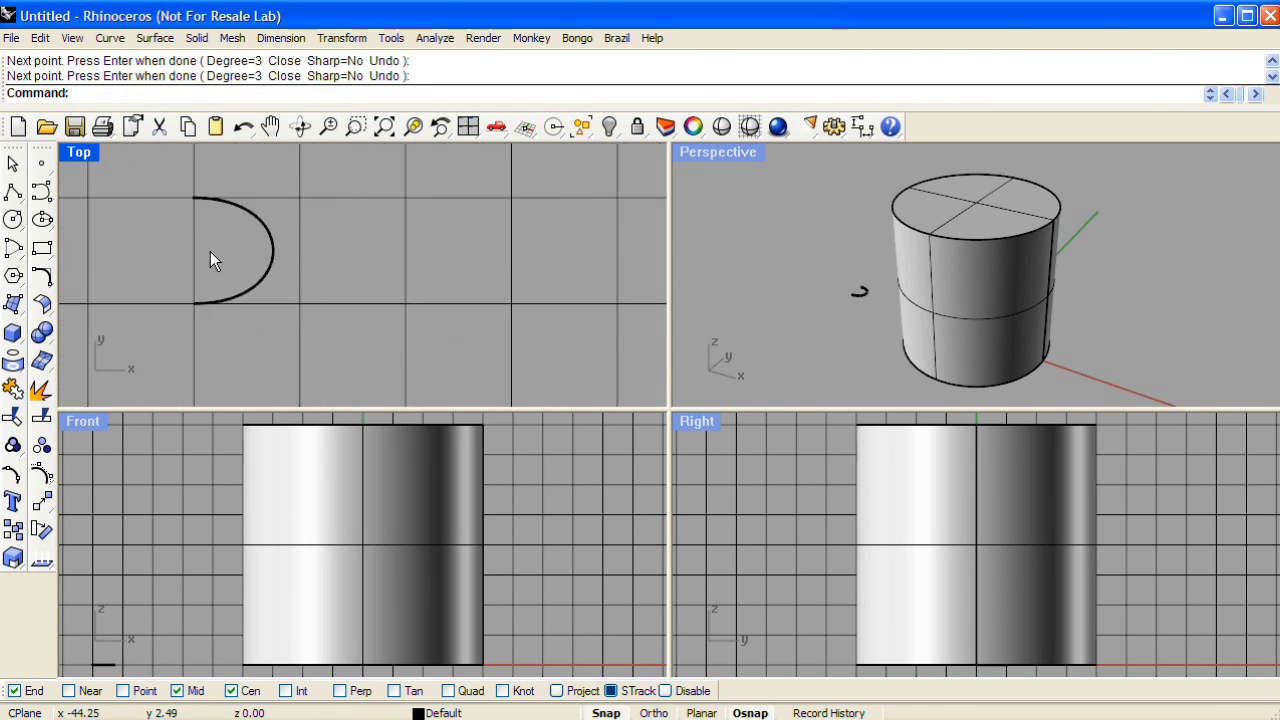
right_drag(210, 251, 316, 264)
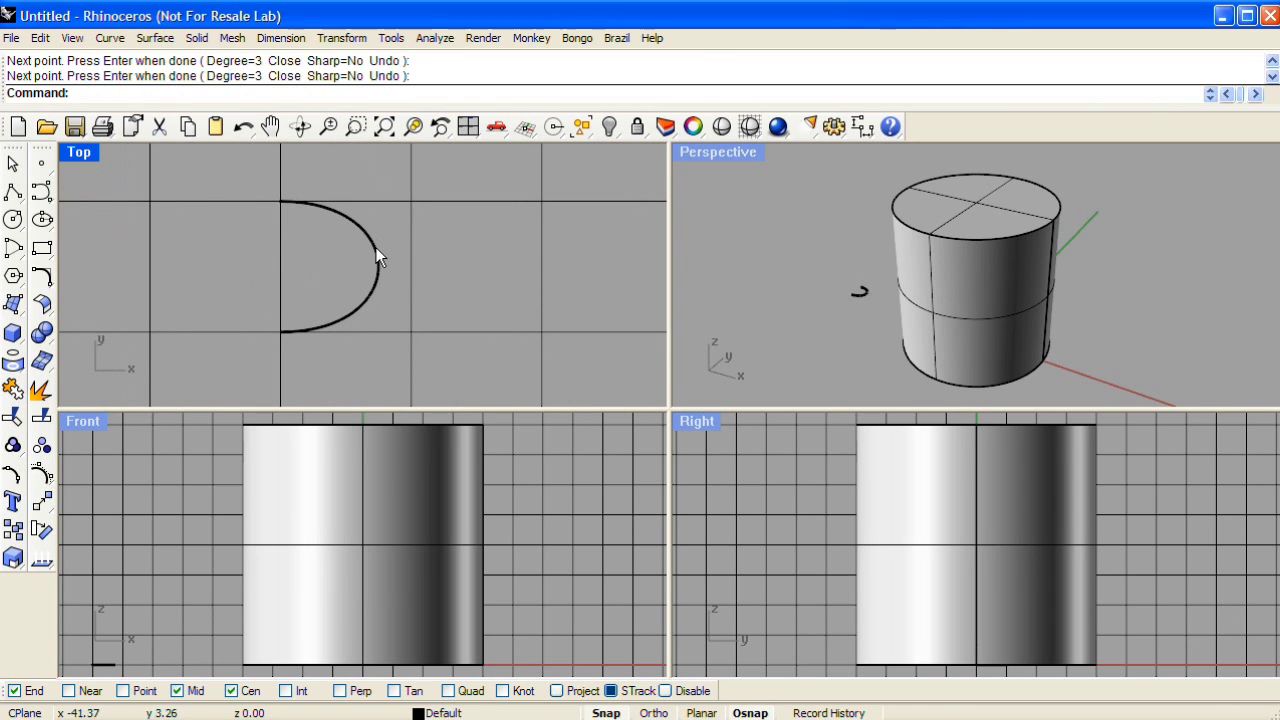
Close the profile with a straight polyline between the curve ends and join both curves
click(13, 191)
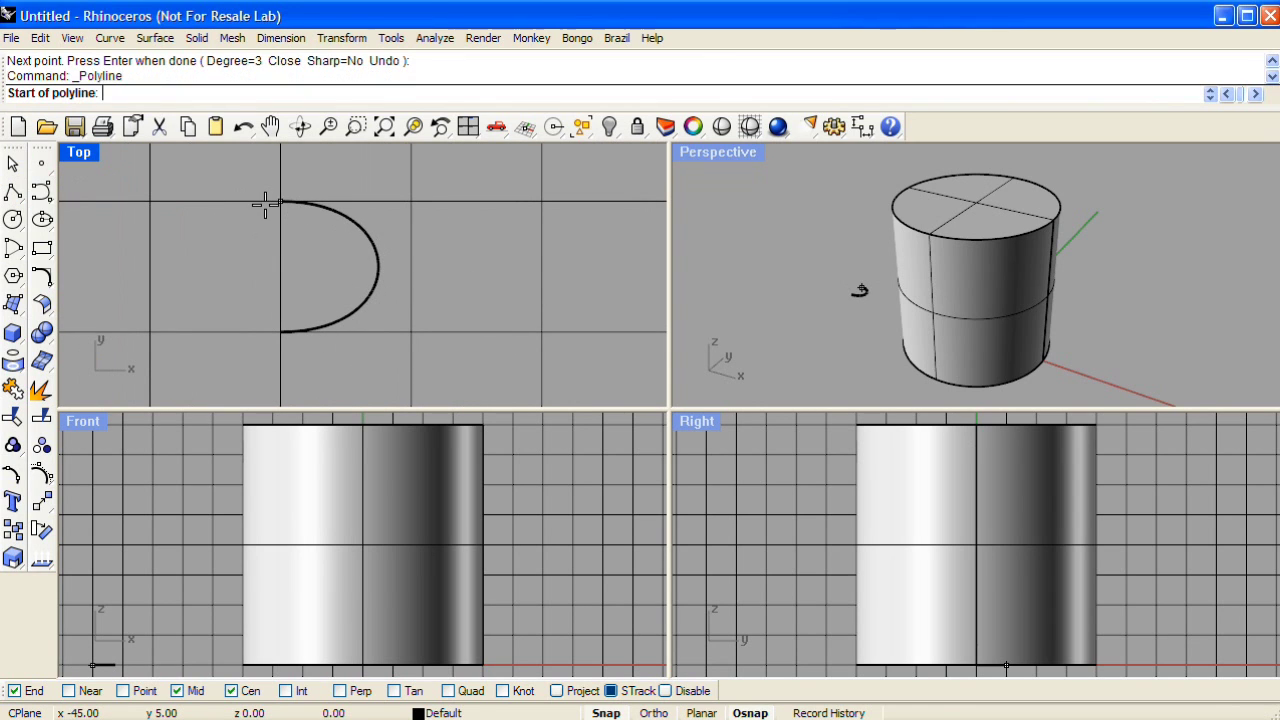
click(278, 203)
click(282, 329)
key(Return)
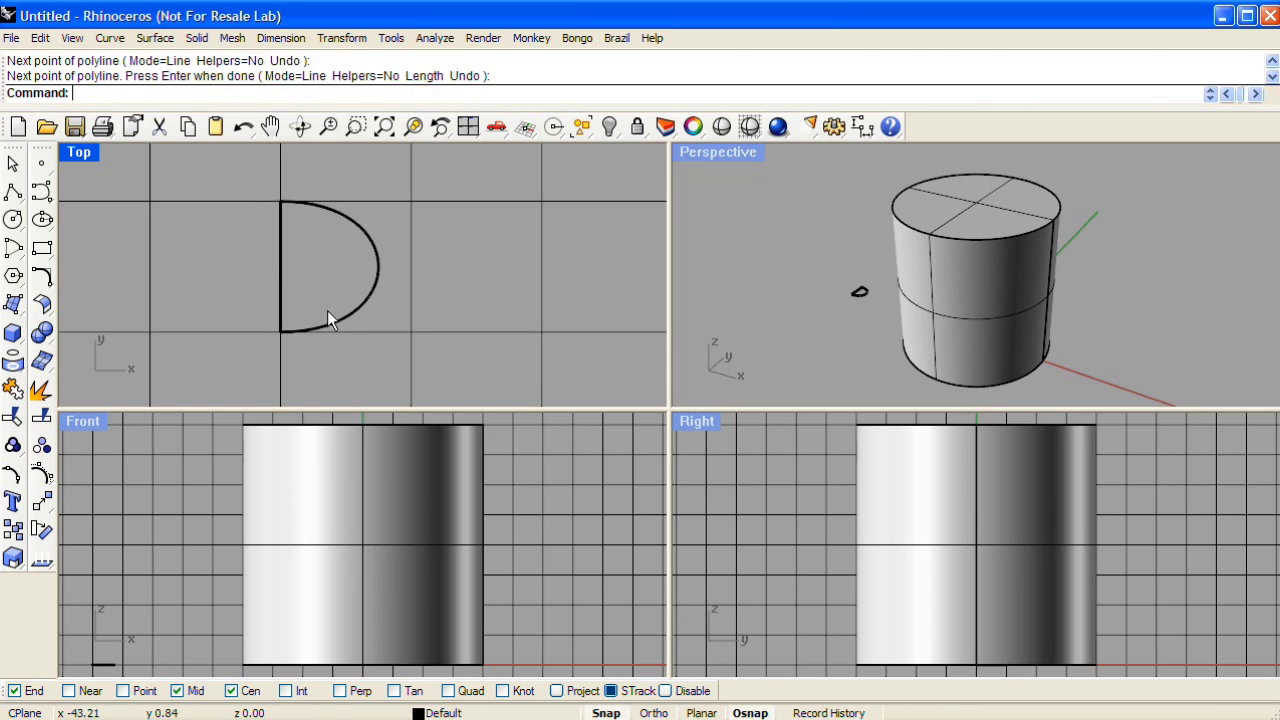
drag(279, 261, 278, 259)
click(13, 390)
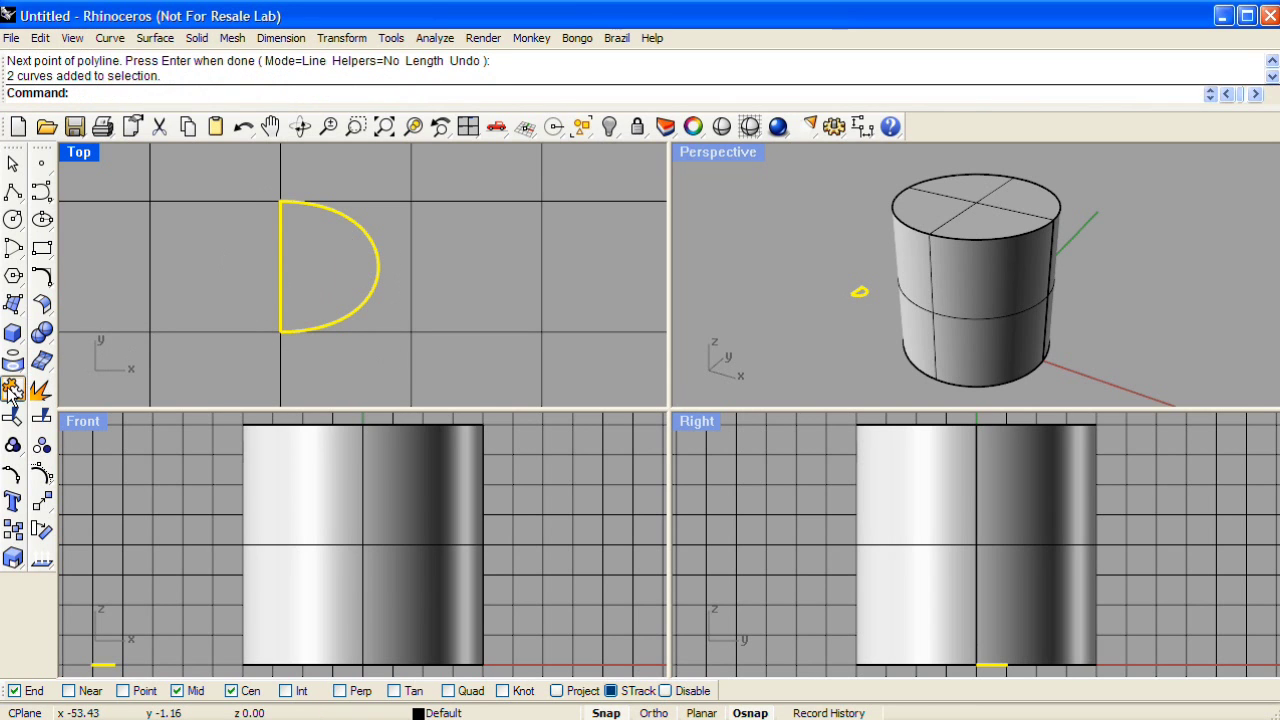
key(Escape)
right_drag(881, 257, 971, 244)
Create a 5-turn, pitch-8 helix from the cylinder's base centre to top centre at its edge radius
click(110, 37)
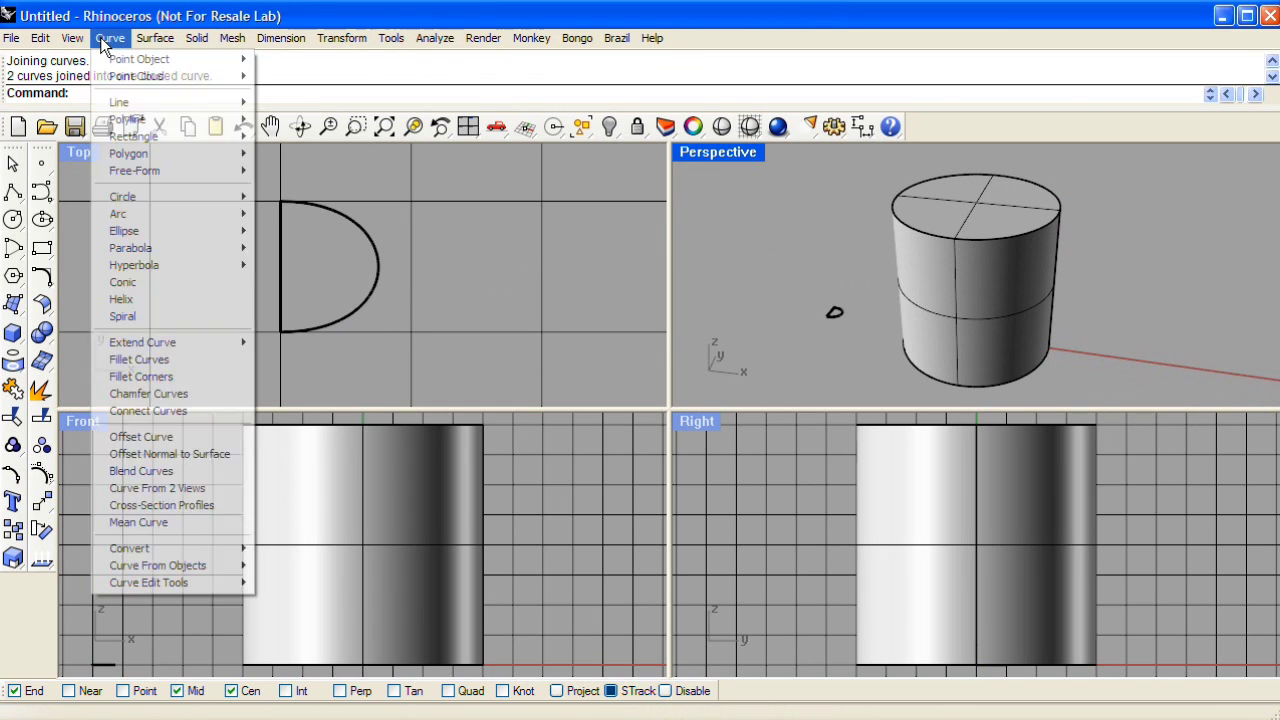
click(157, 302)
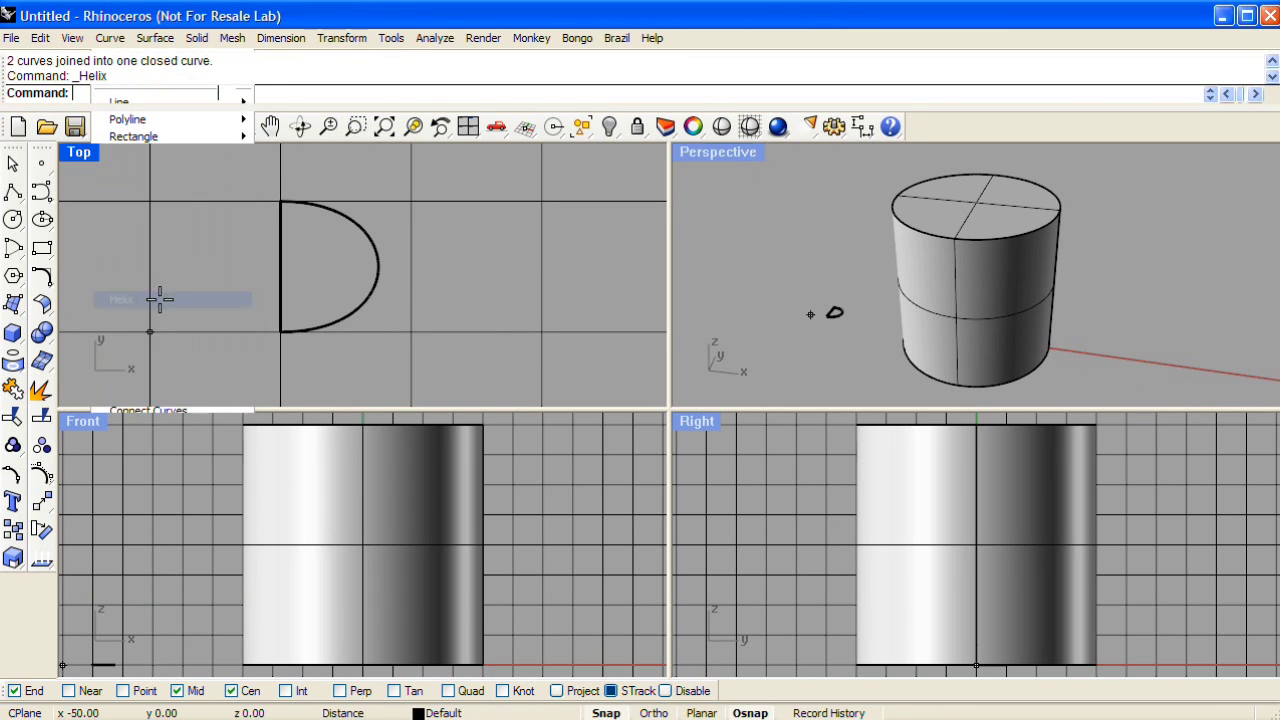
click(1007, 367)
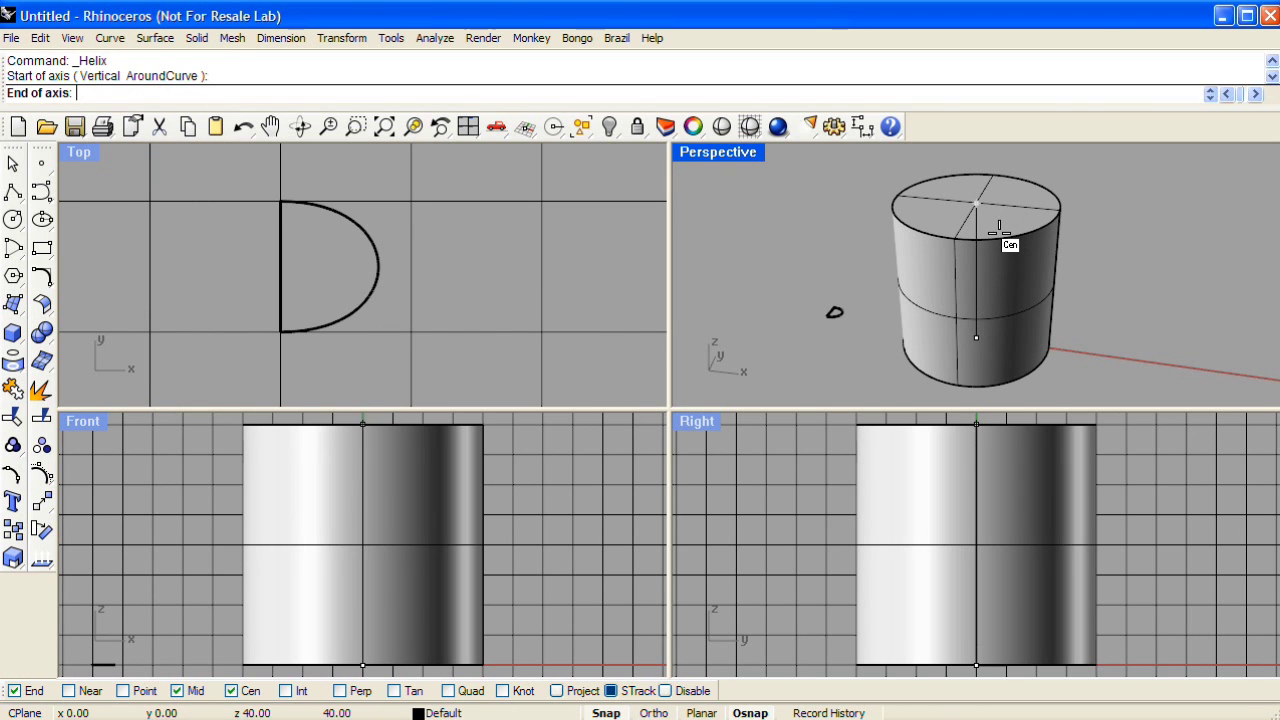
click(999, 231)
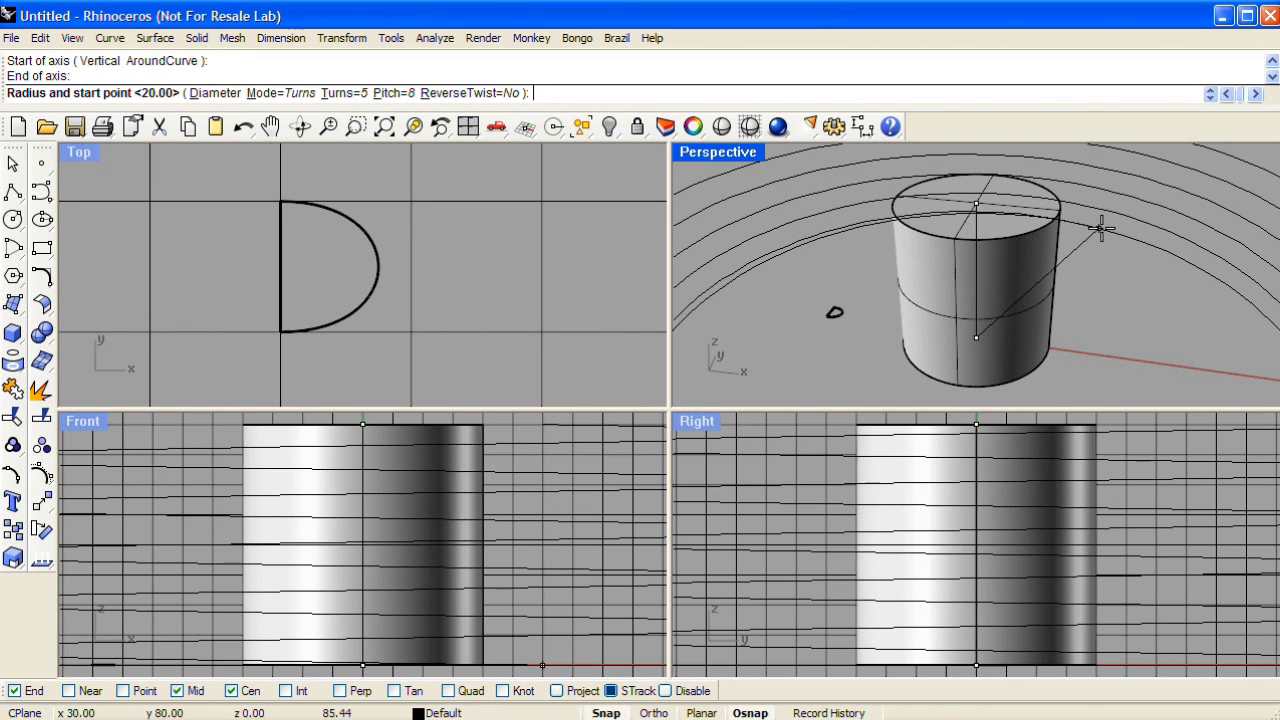
scroll(1040, 255, up, 4)
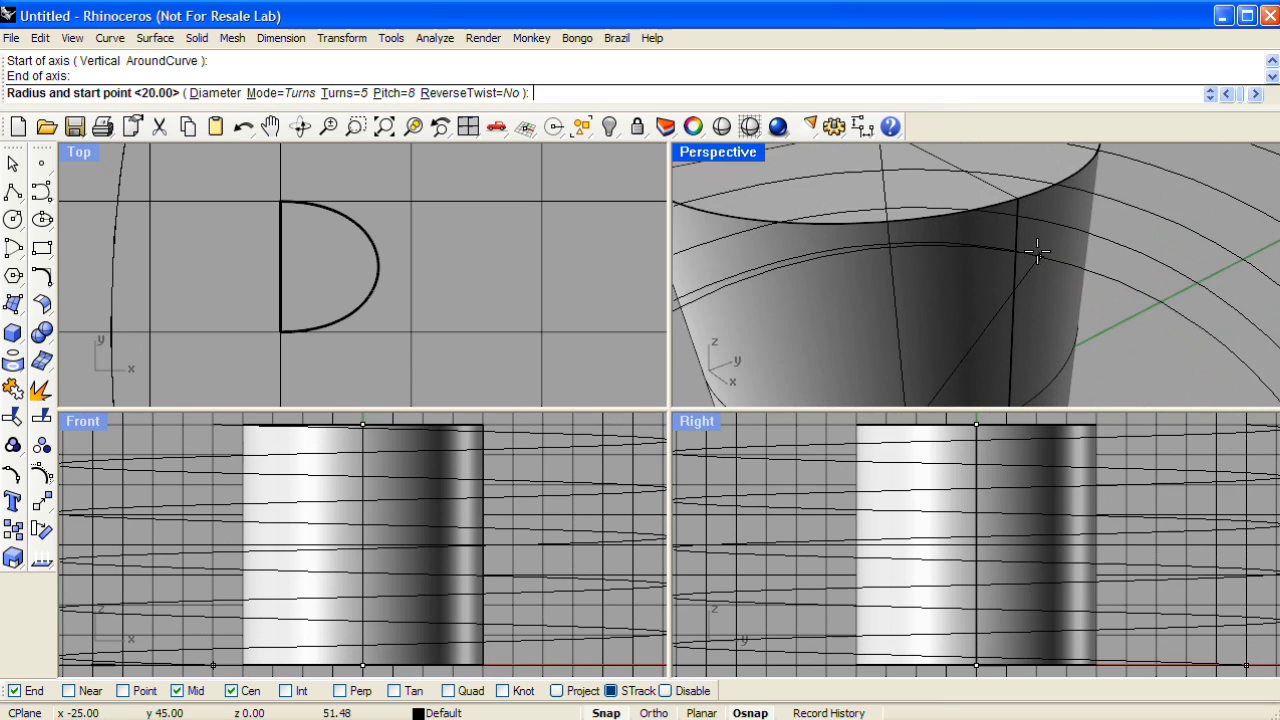
click(1015, 195)
scroll(991, 196, down, 4)
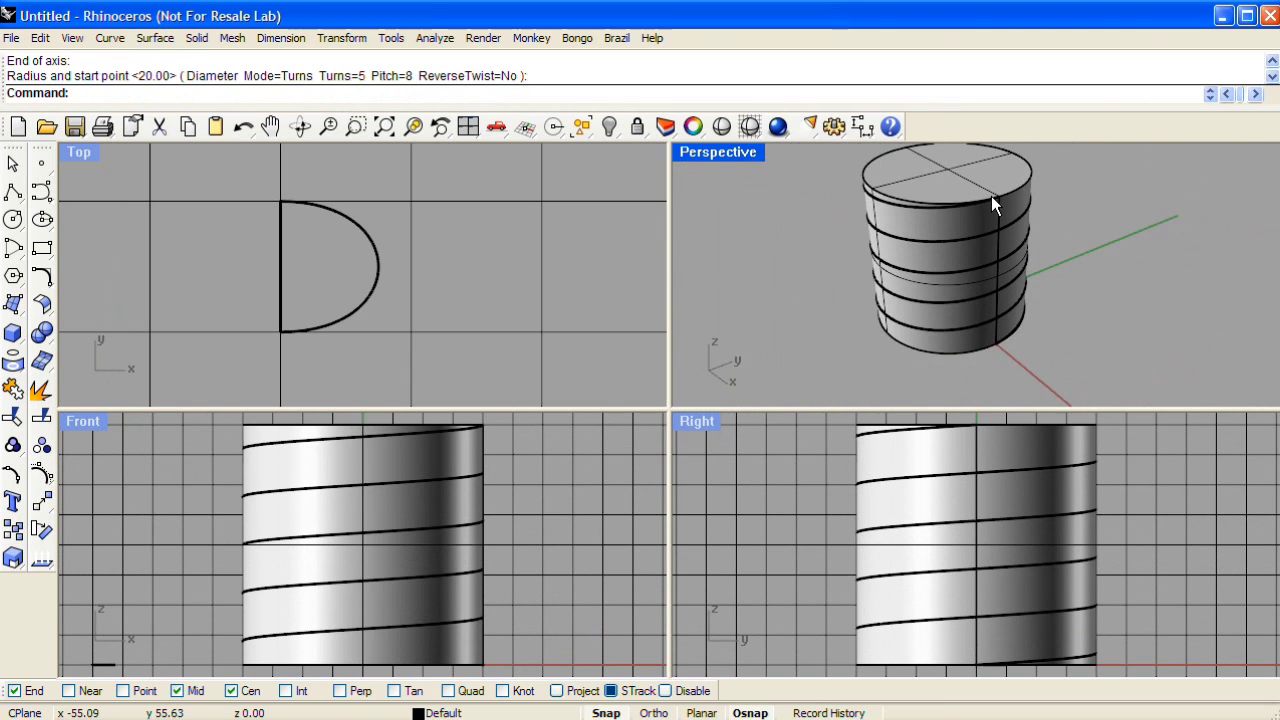
right_drag(991, 196, 1020, 238)
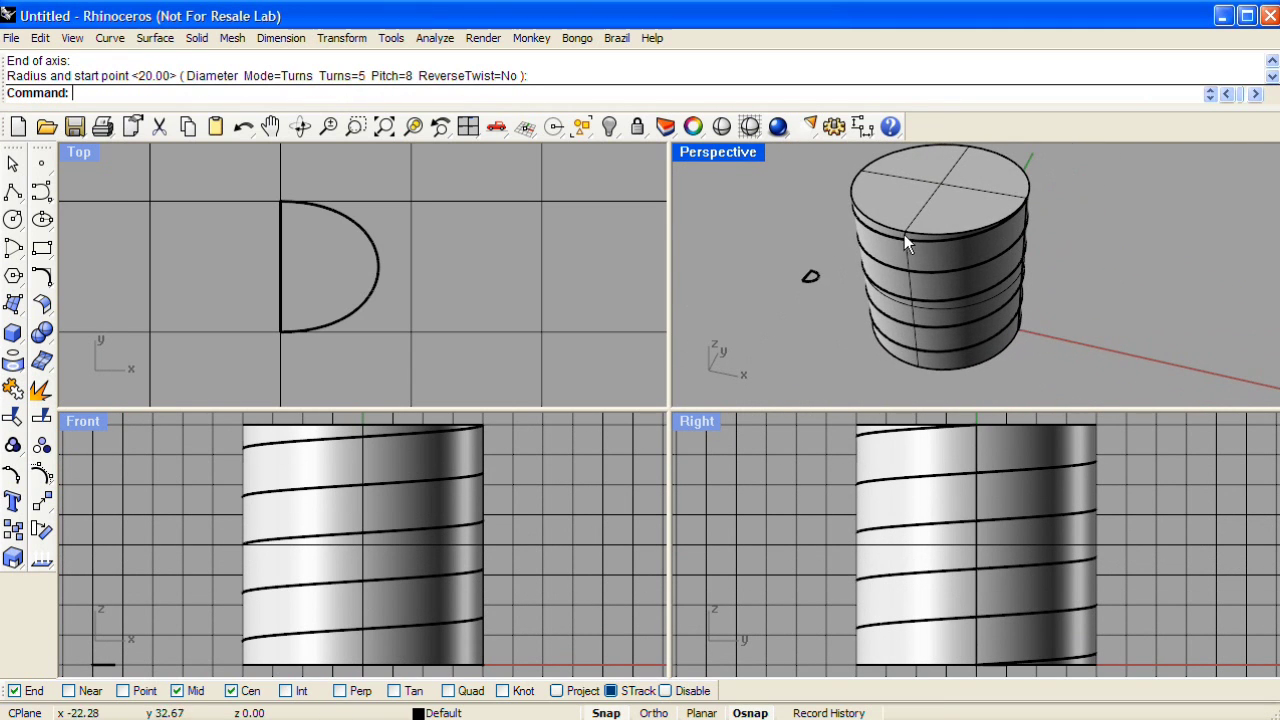
Extend the helix's top end past the cylinder top, with no boundary objects
click(106, 38)
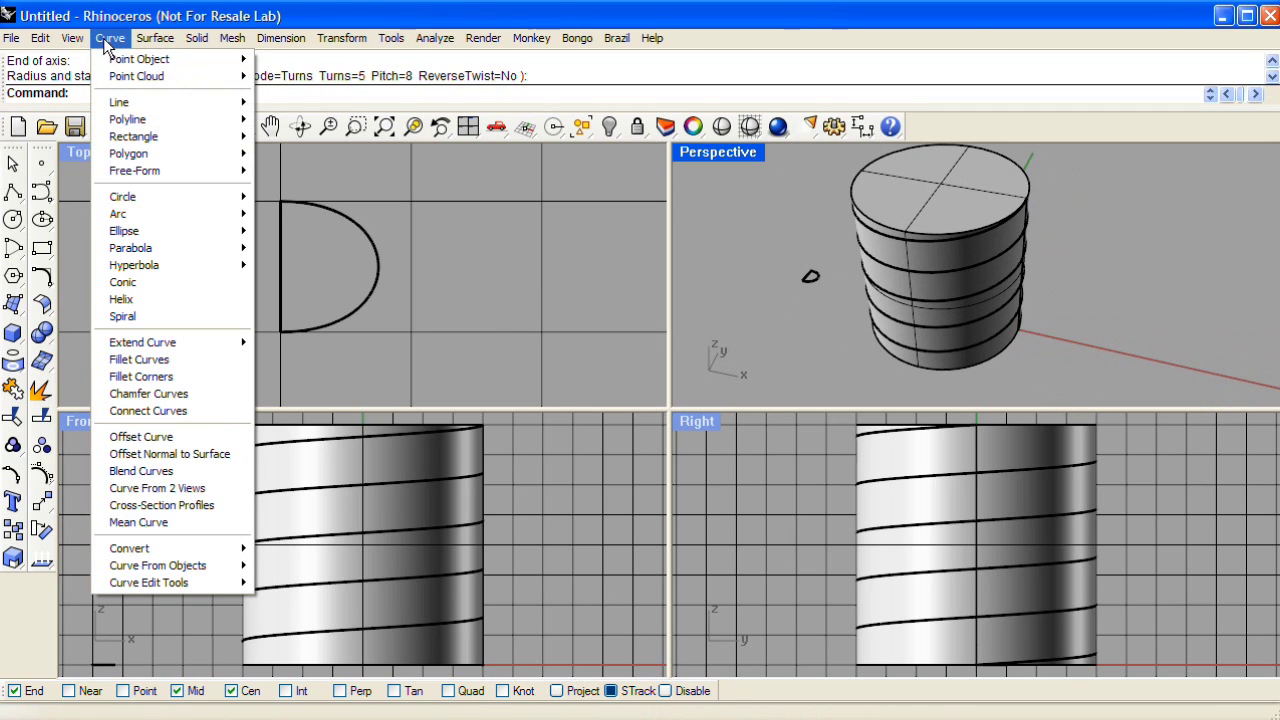
mouse_move(187, 341)
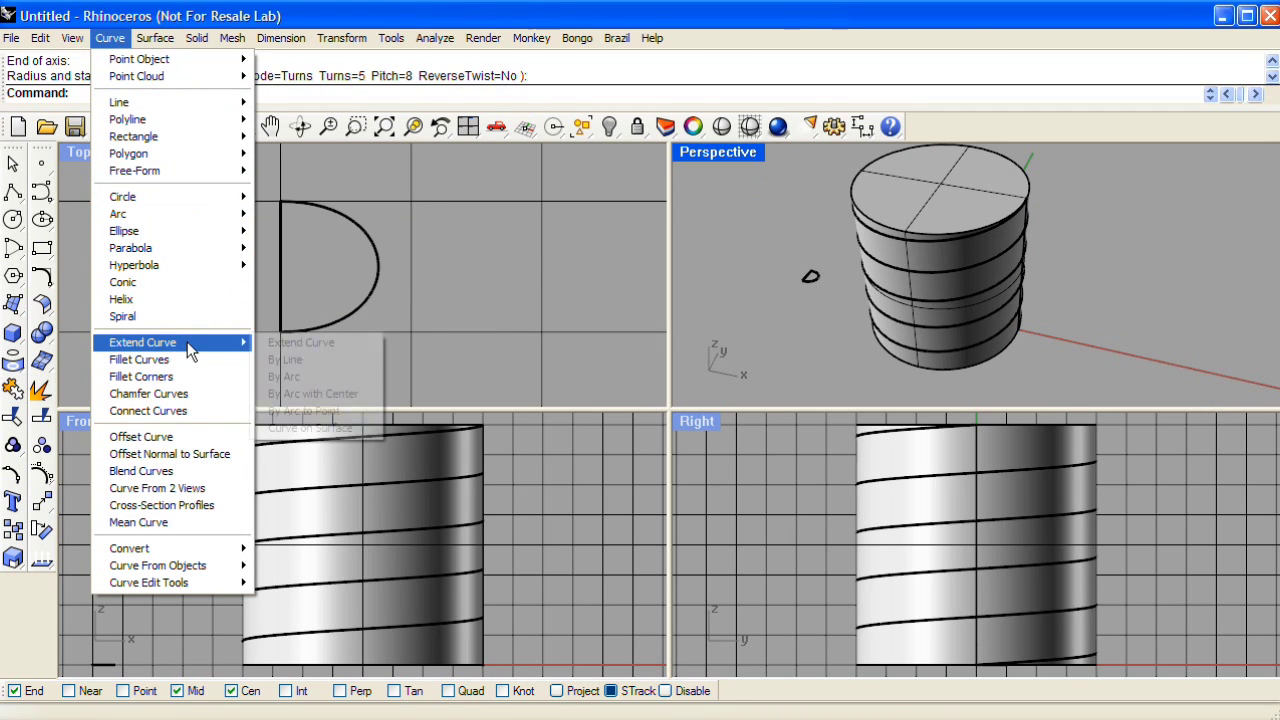
click(315, 343)
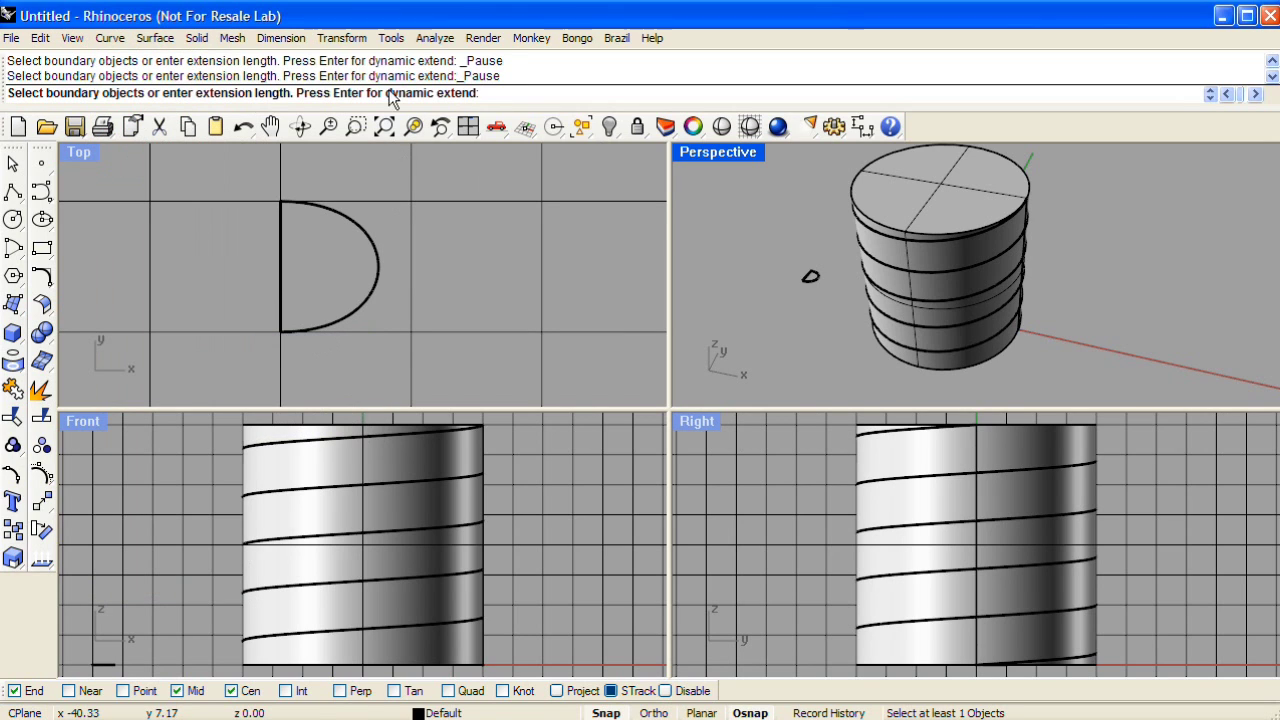
right_click(469, 225)
right_drag(1001, 250, 970, 198)
scroll(970, 198, up, 3)
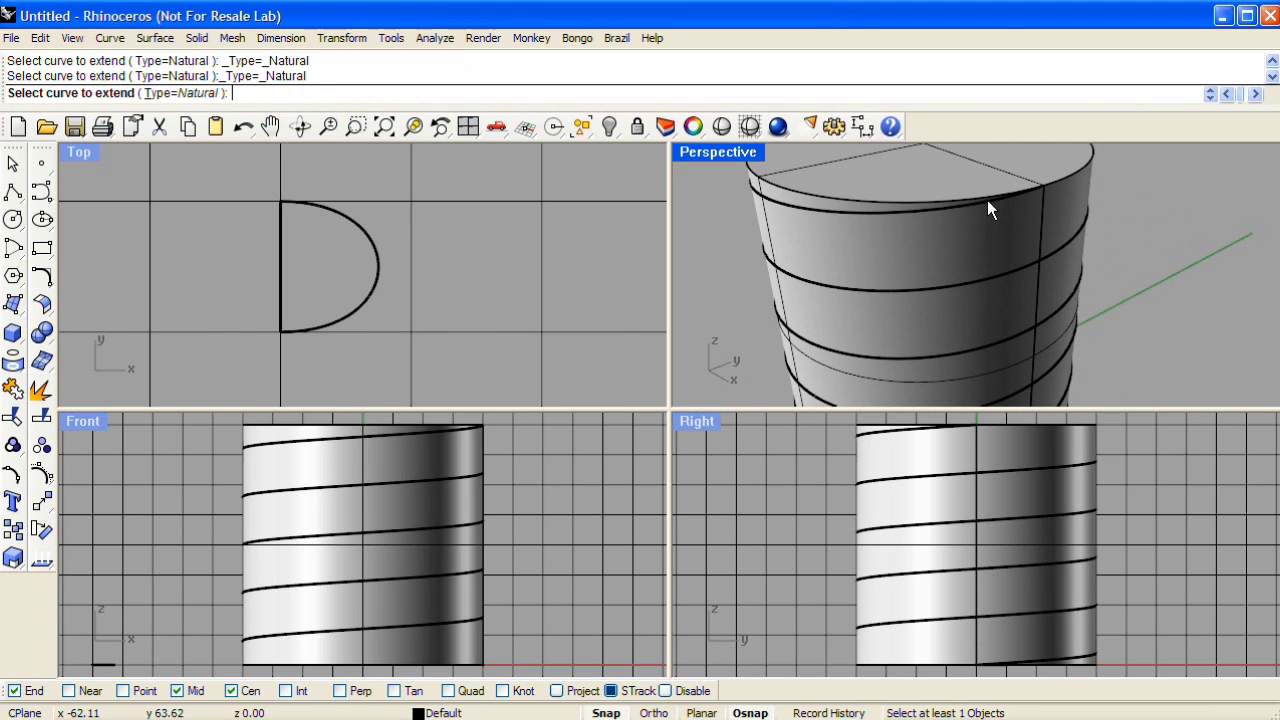
click(987, 200)
key(Return)
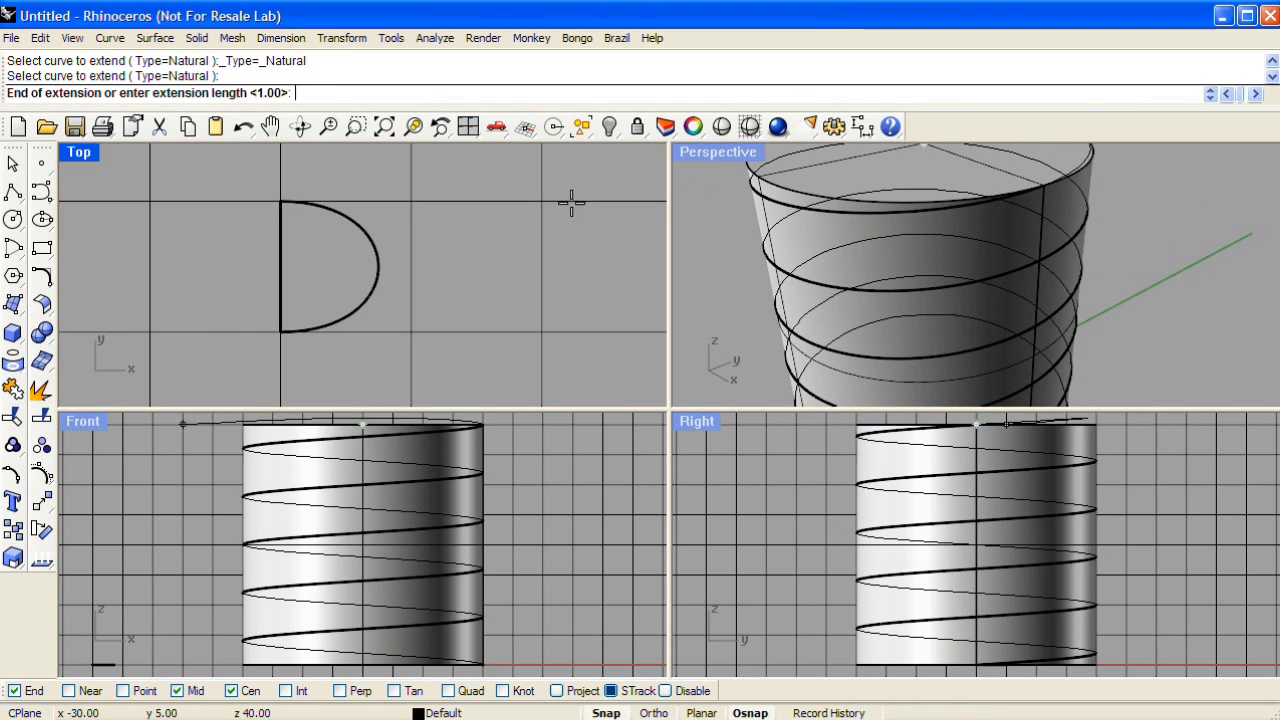
scroll(500, 234, down, 5)
right_drag(523, 237, 199, 259)
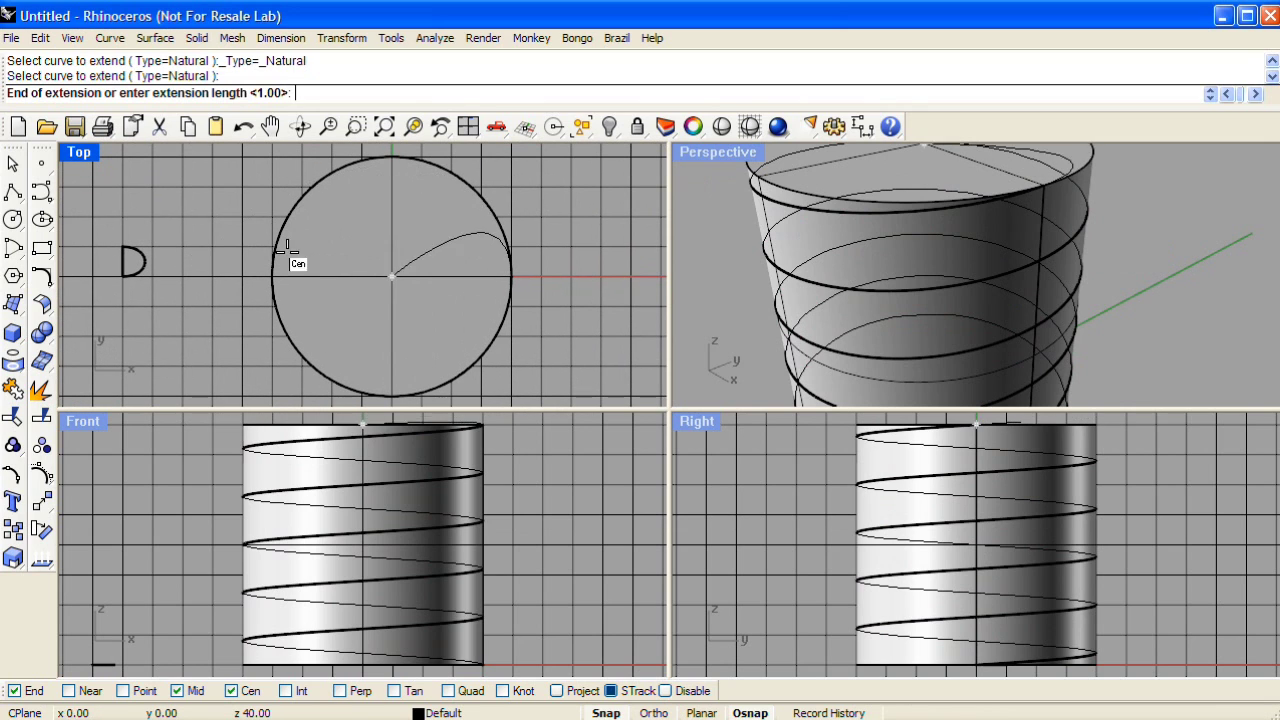
click(370, 187)
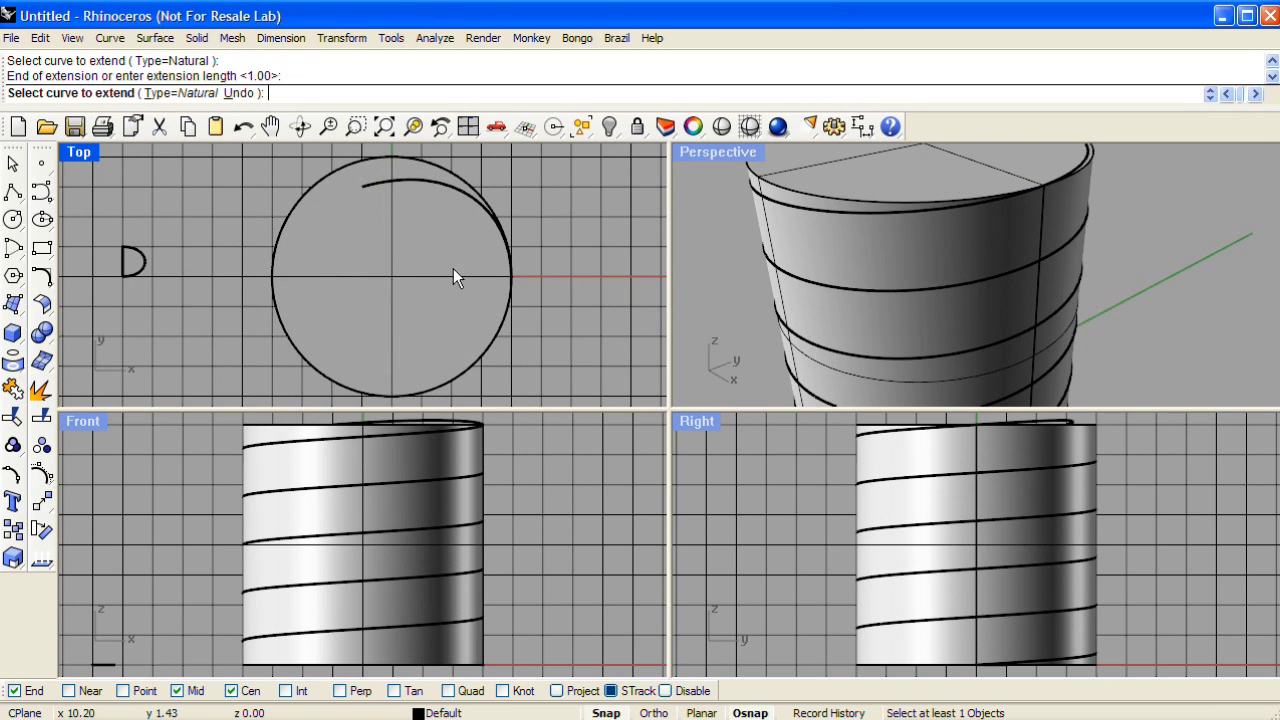
Extend the helix's bottom end below the cylinder base, then finish and select the helix
right_drag(945, 291, 838, 343)
click(996, 349)
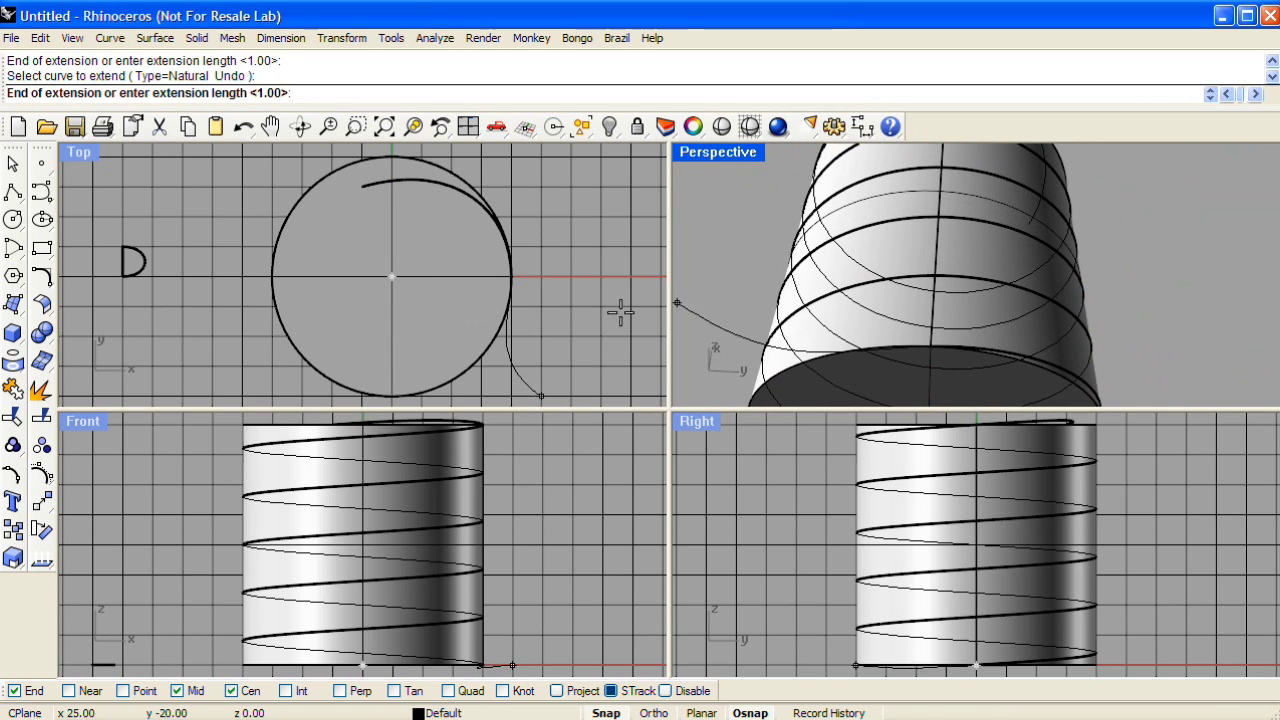
click(367, 366)
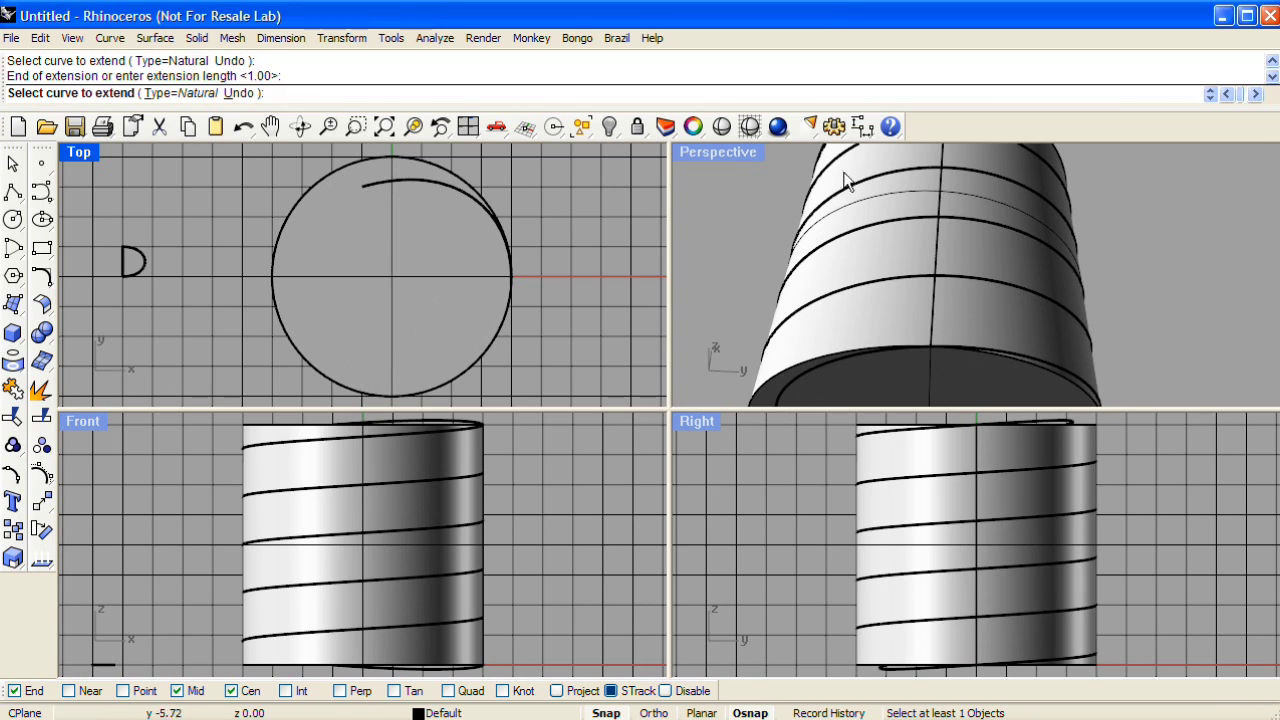
right_drag(845, 180, 1006, 206)
scroll(997, 211, down, 3)
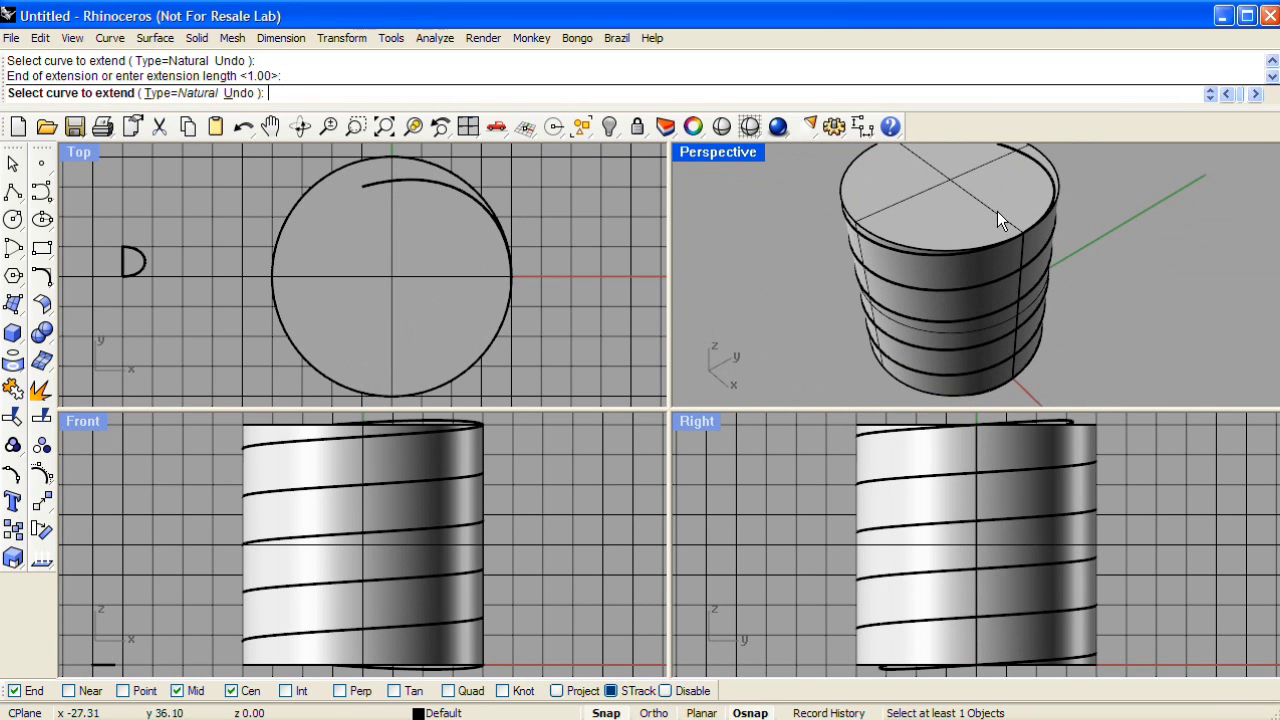
click(1028, 162)
key(Escape)
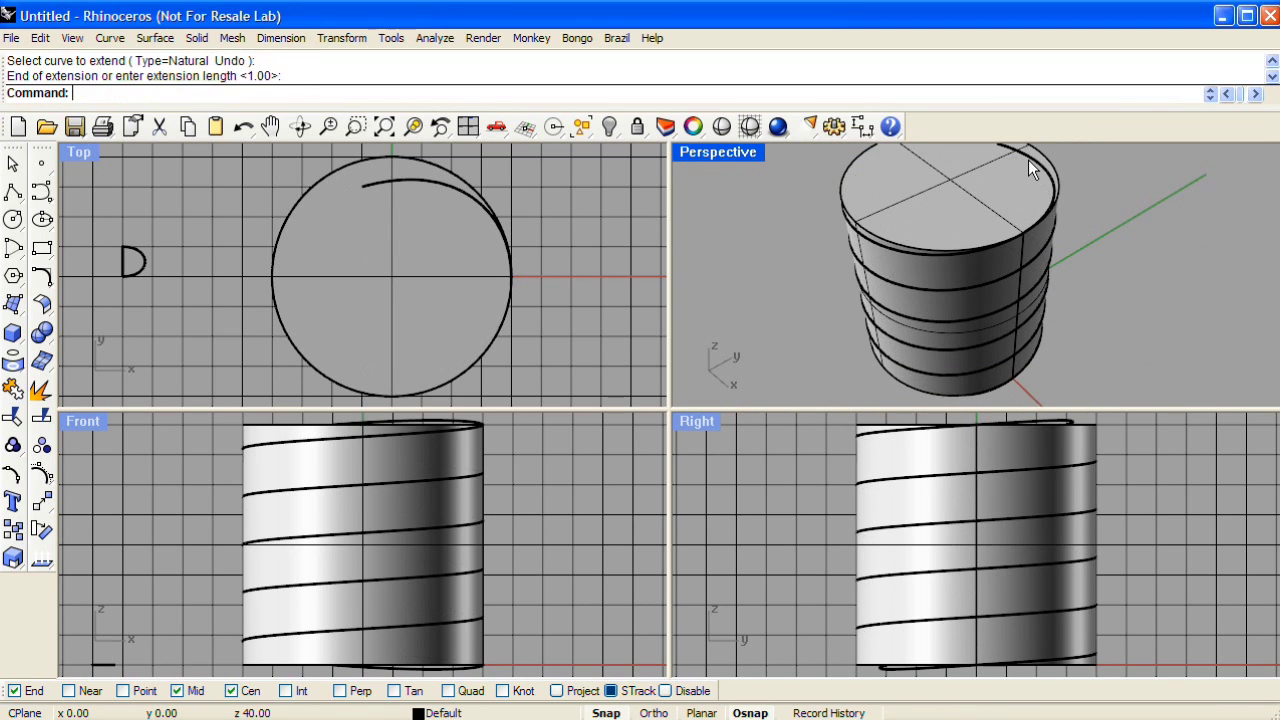
click(1025, 157)
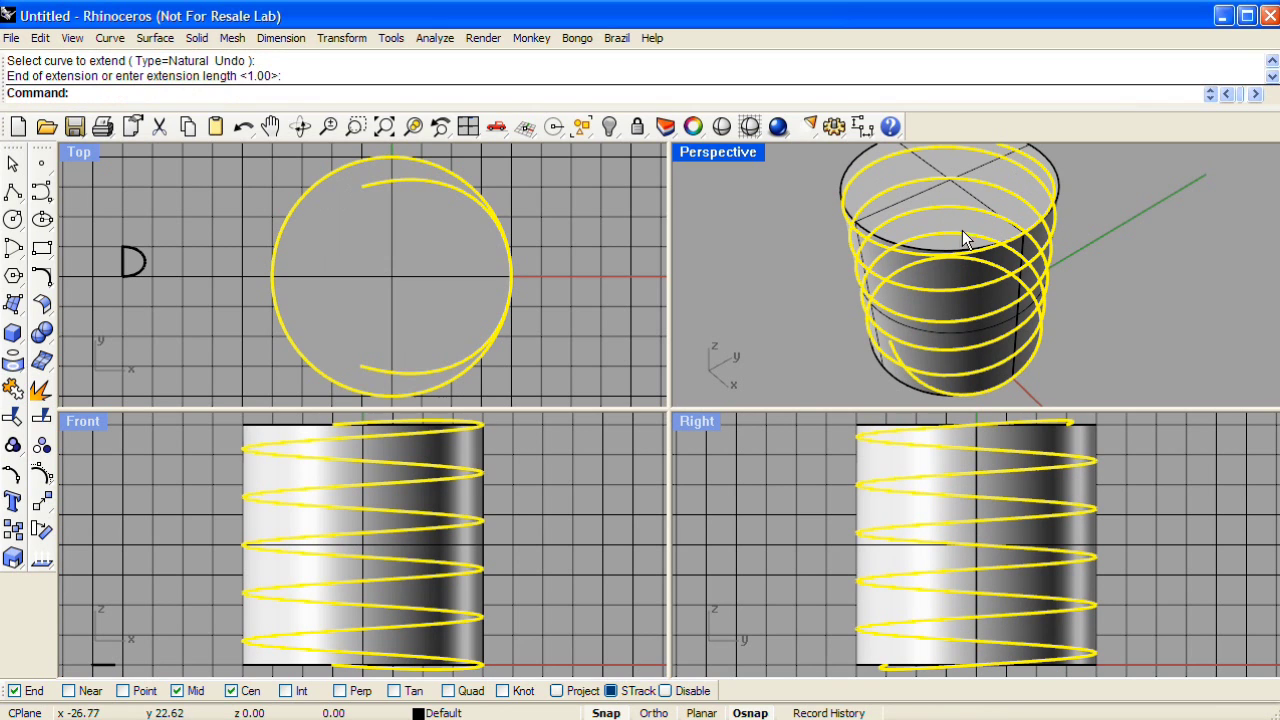
Show the helix control points with F10, pick its end points, and maximize the Front view
key(F10)
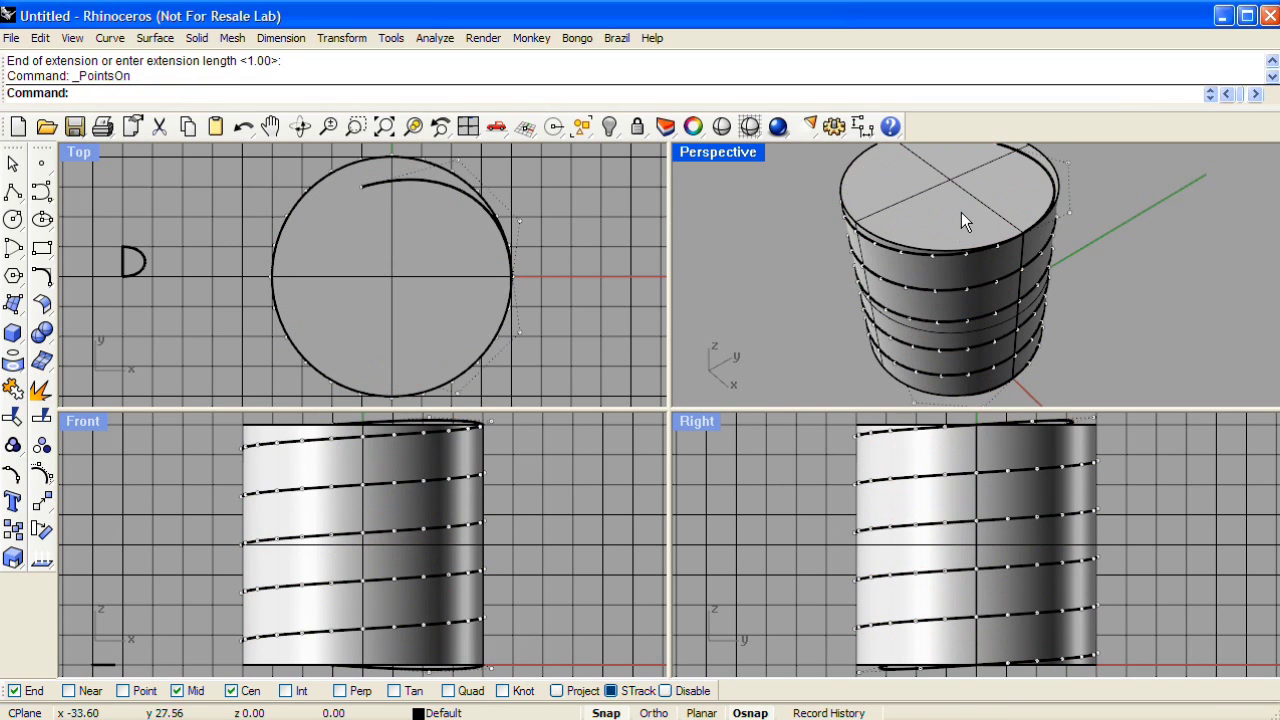
right_drag(961, 212, 998, 215)
click(997, 206)
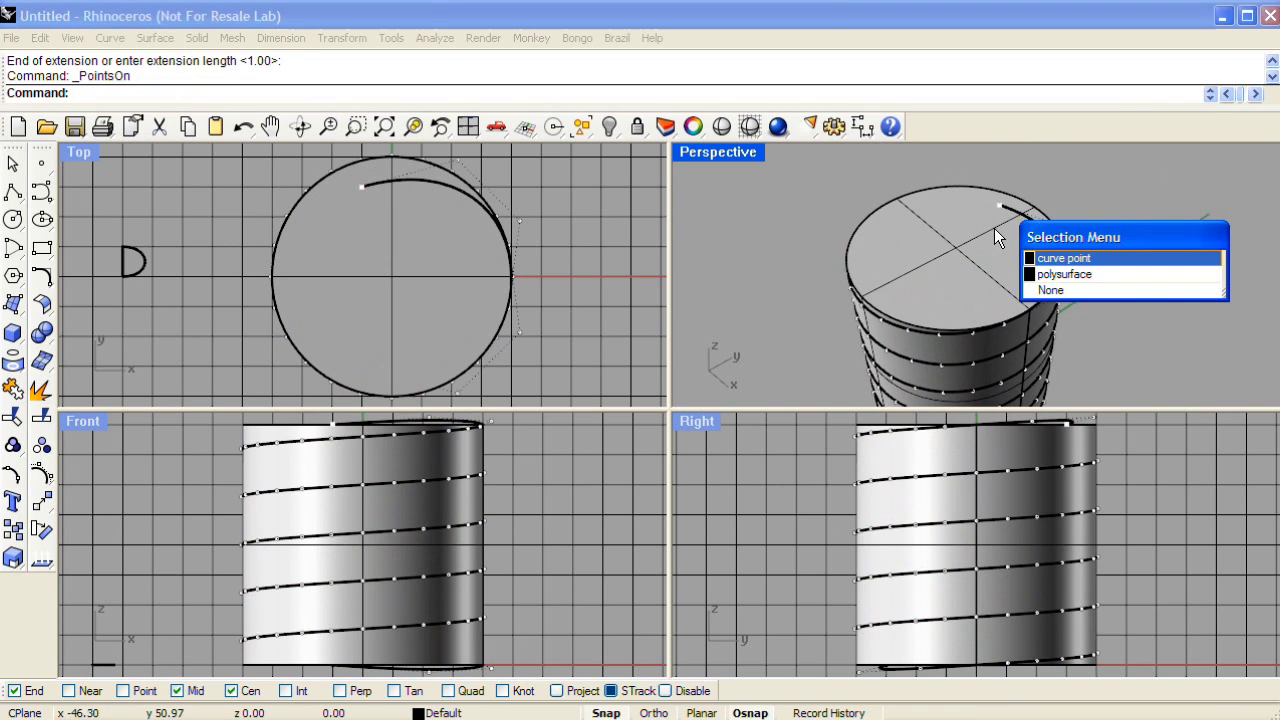
key(Return)
right_drag(988, 305, 987, 264)
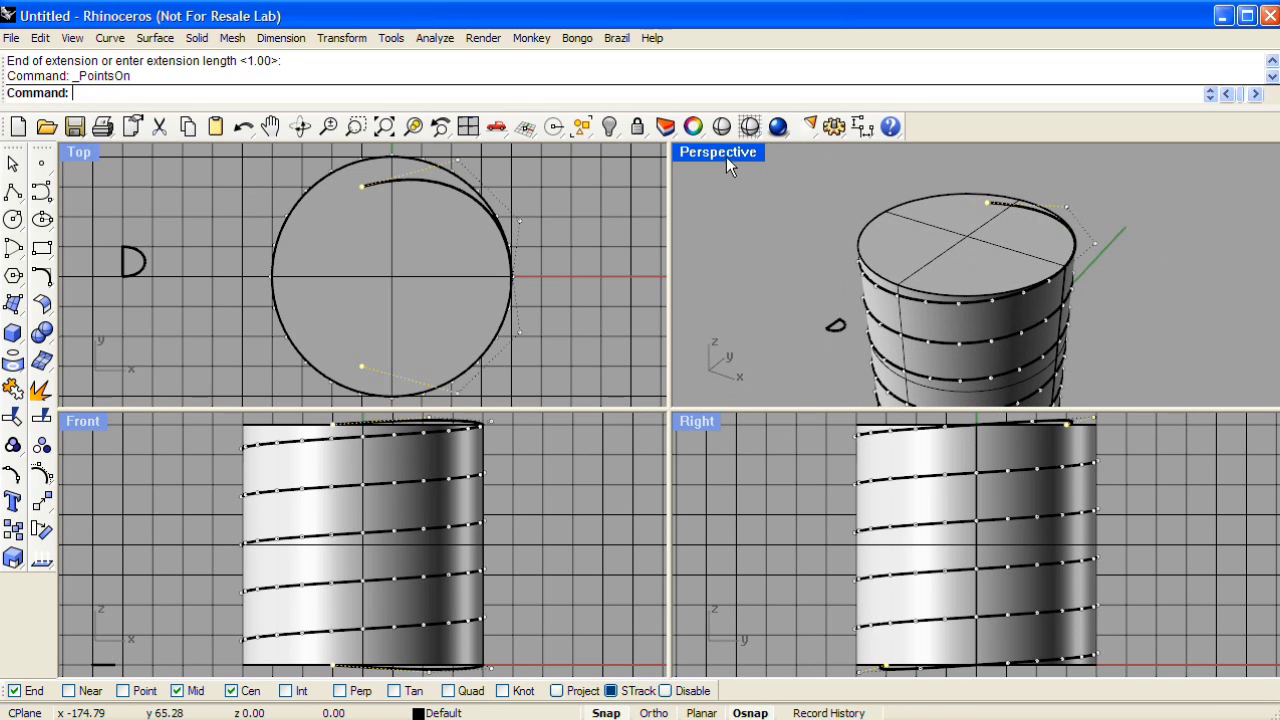
scroll(441, 491, down, 3)
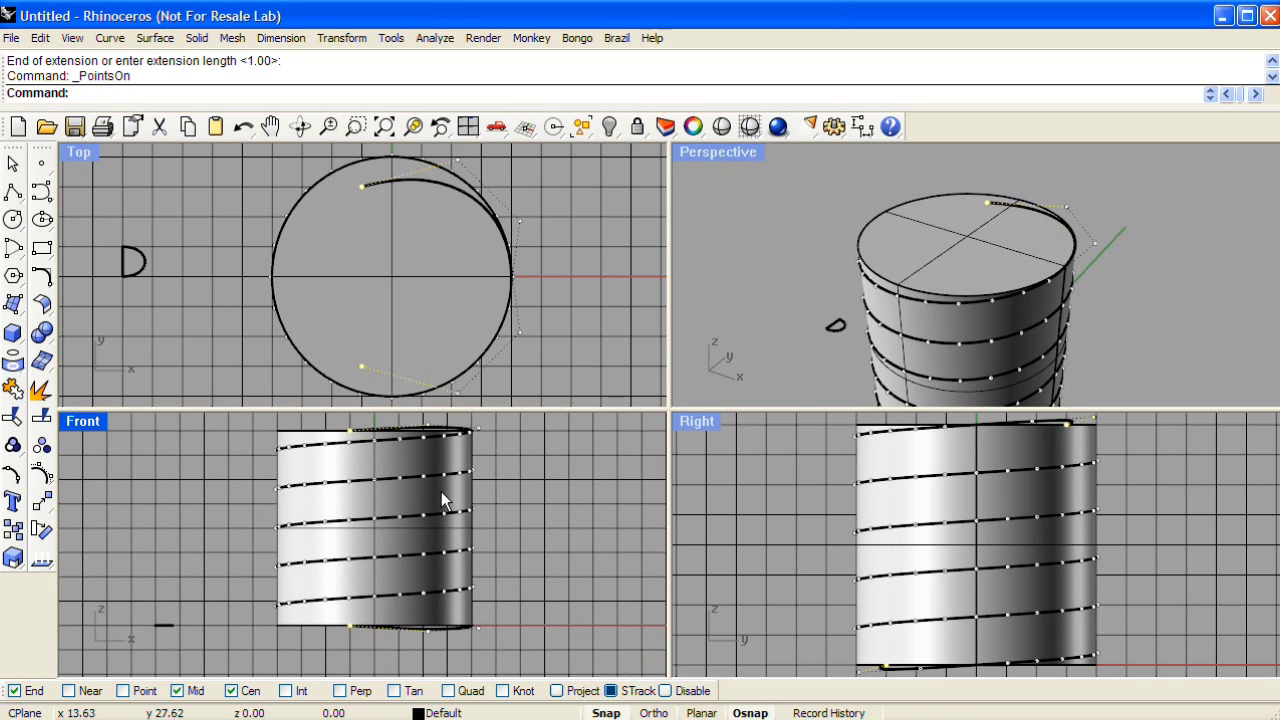
right_drag(441, 491, 422, 504)
double_click(101, 420)
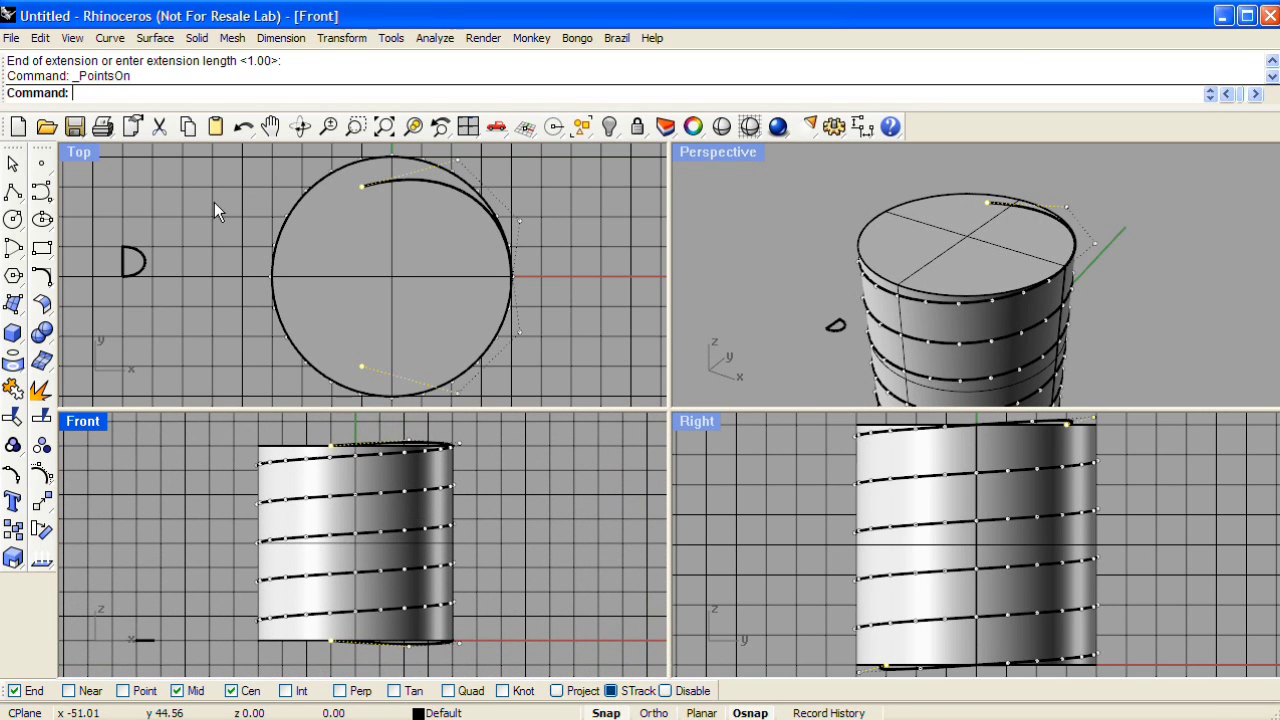
Scale the helix end points 1-D vertically from the cylinder's mid-height so they pass the top and base
click(340, 37)
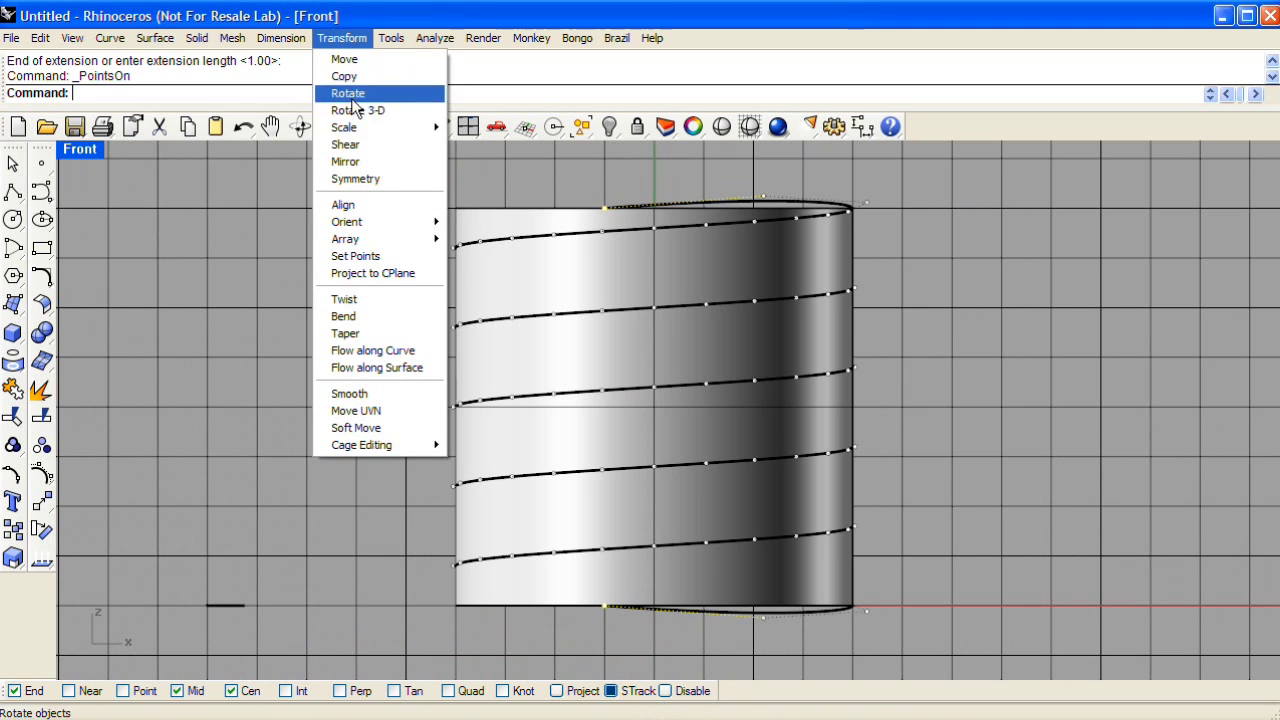
mouse_move(350, 127)
click(463, 161)
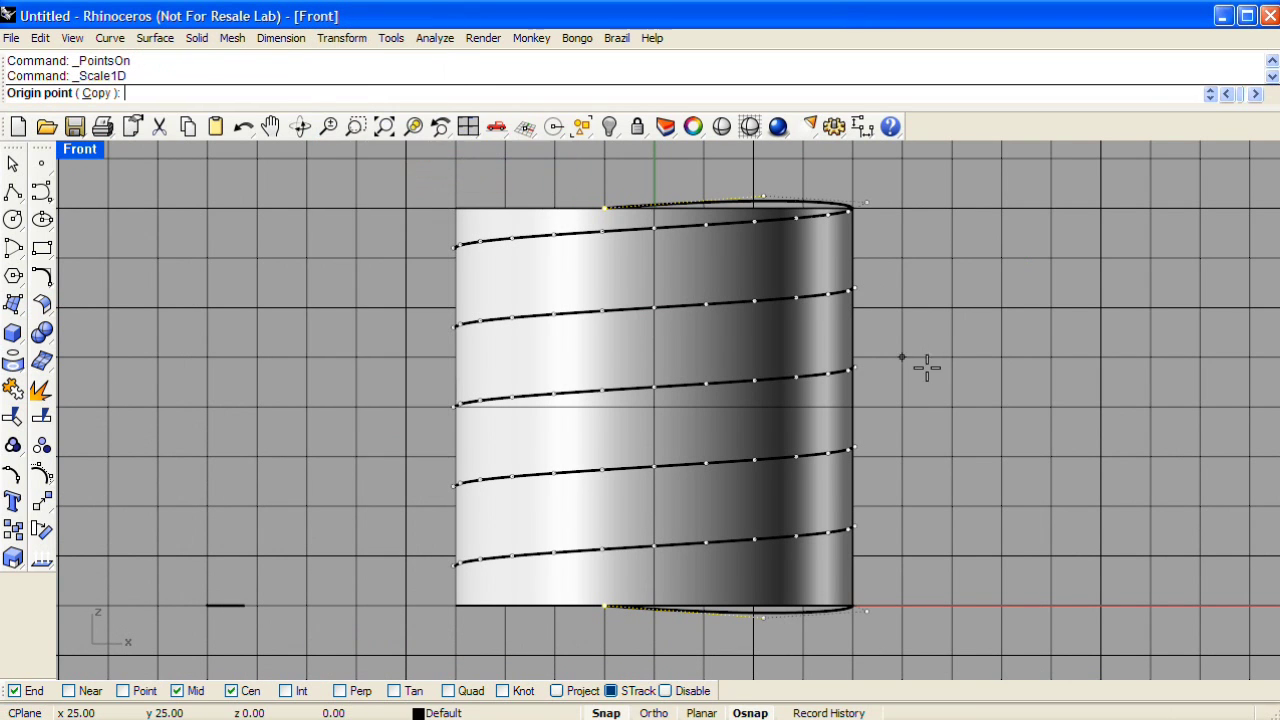
right_drag(914, 363, 876, 399)
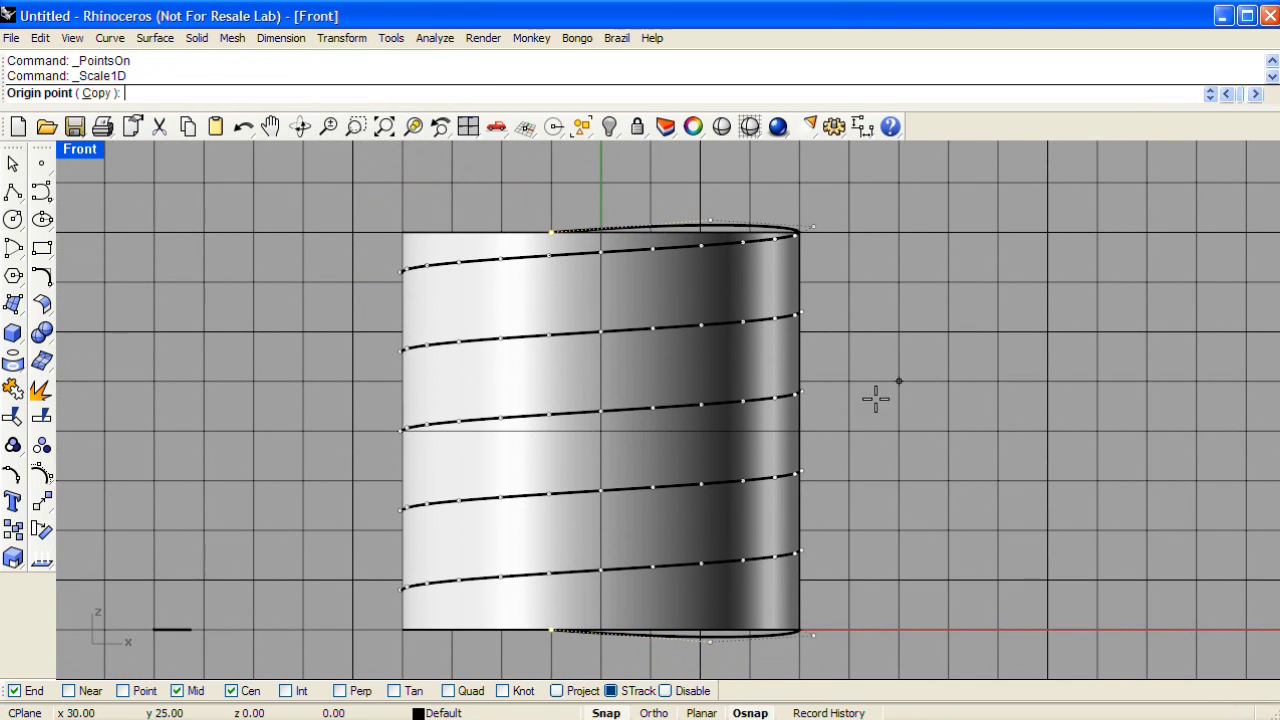
click(815, 426)
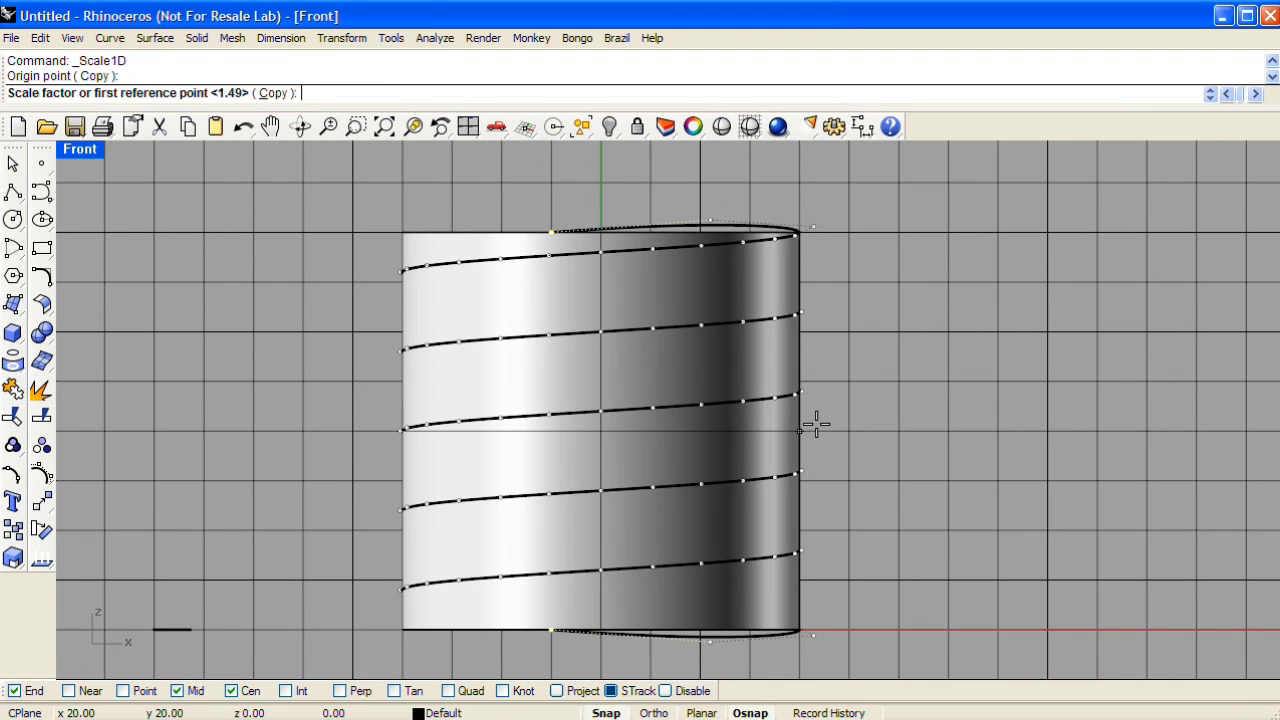
click(801, 237)
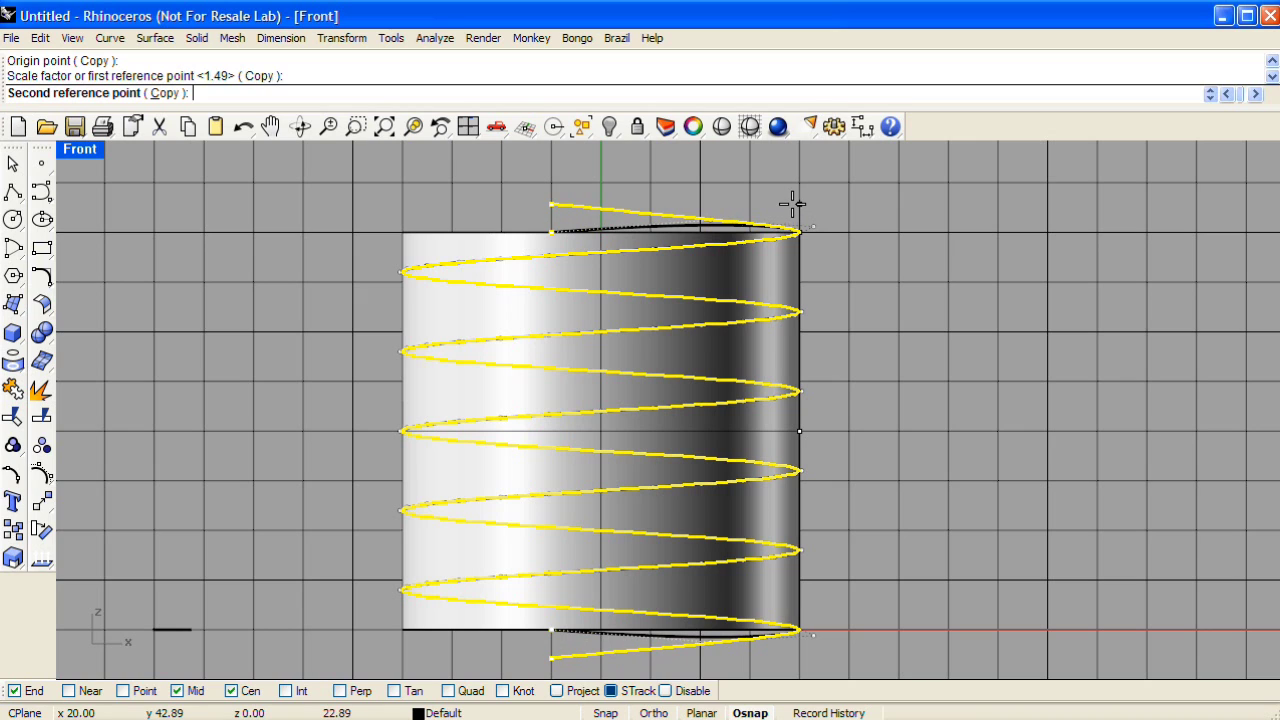
click(792, 204)
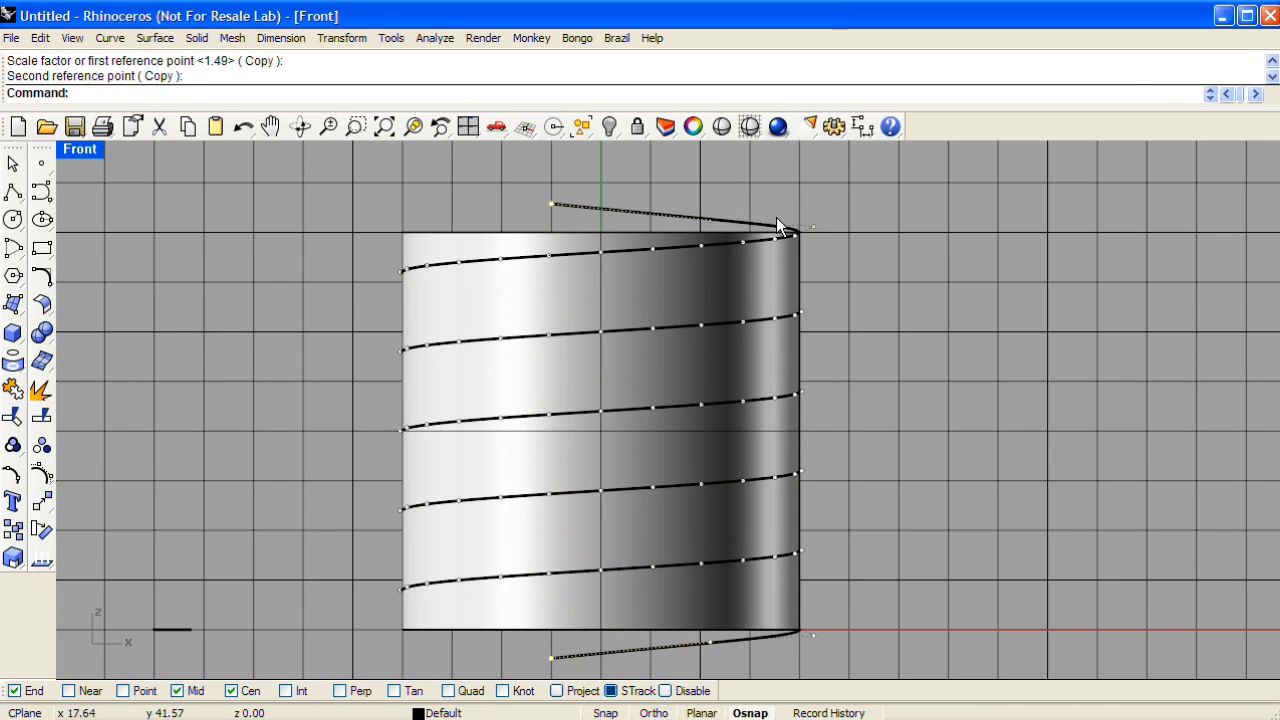
Restore the four-view layout, hide control points with F11, and maximize the Perspective view
double_click(79, 148)
mouse_move(993, 190)
right_down()
mouse_move(958, 200)
mouse_move(985, 200)
right_up()
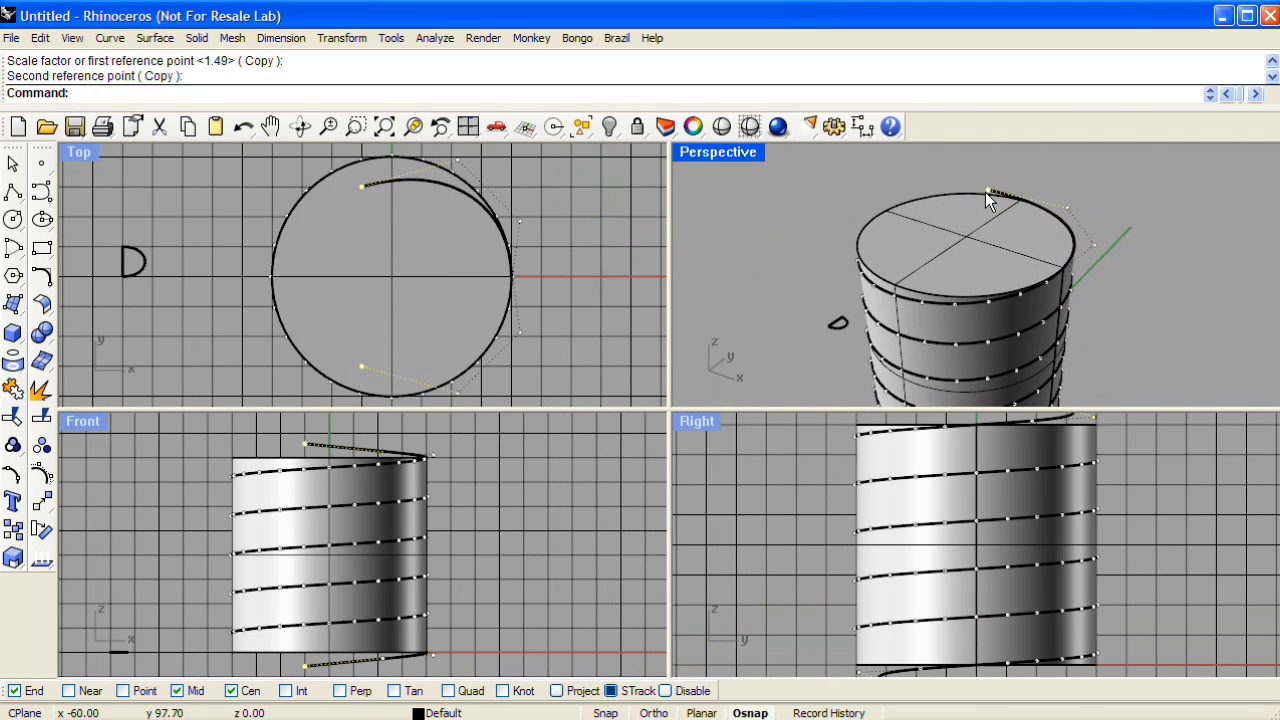
key(F11)
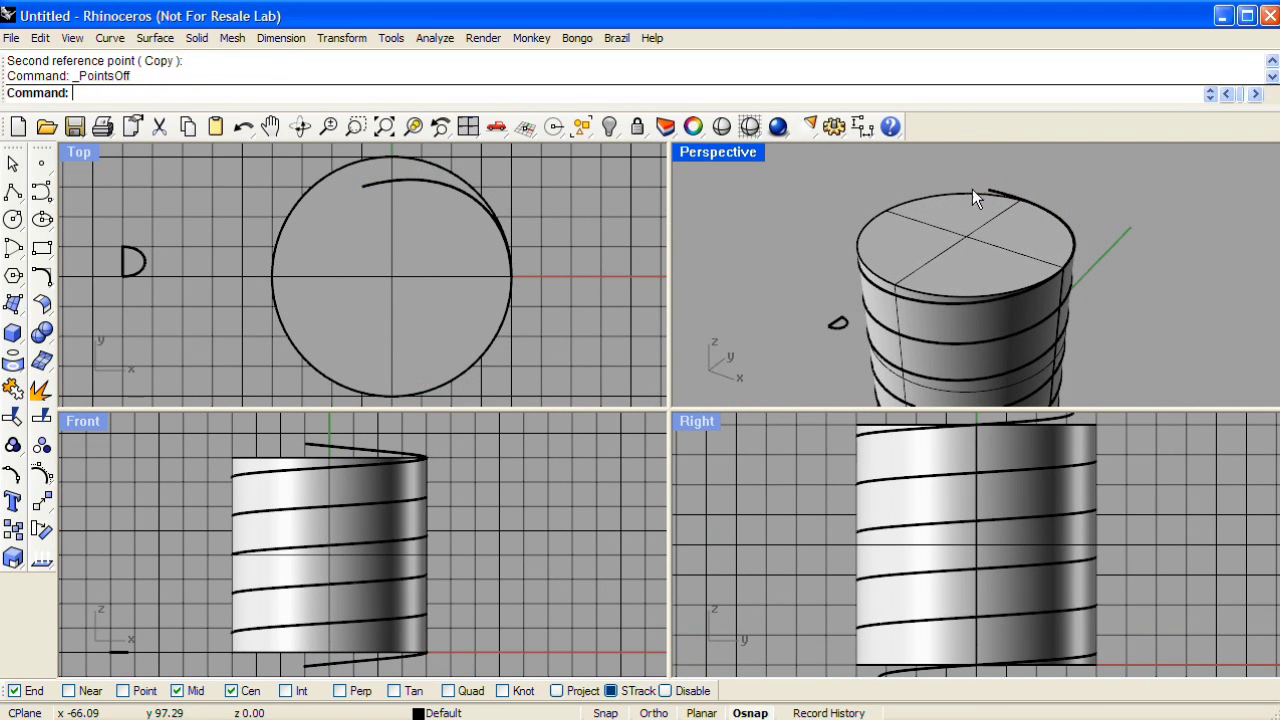
double_click(749, 152)
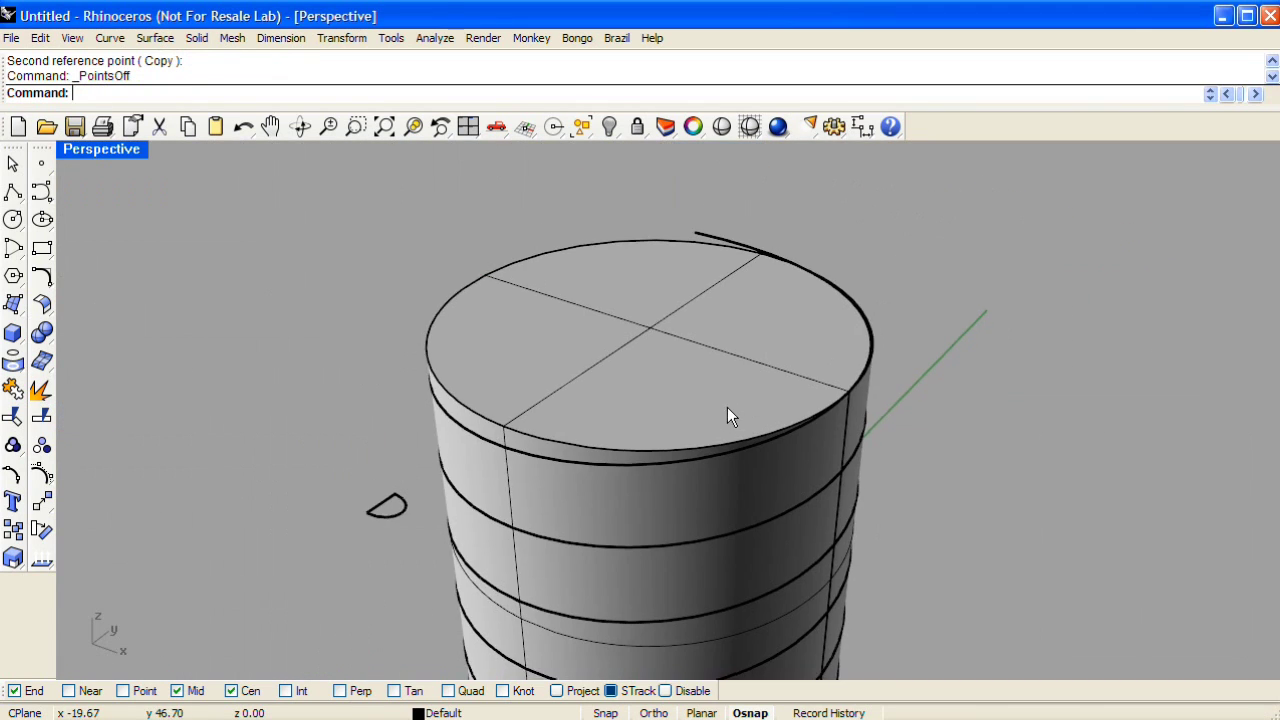
Orient the D-shaped profile perpendicular to the helix at its top end, based on the profile's midpoint
right_drag(727, 415, 760, 346)
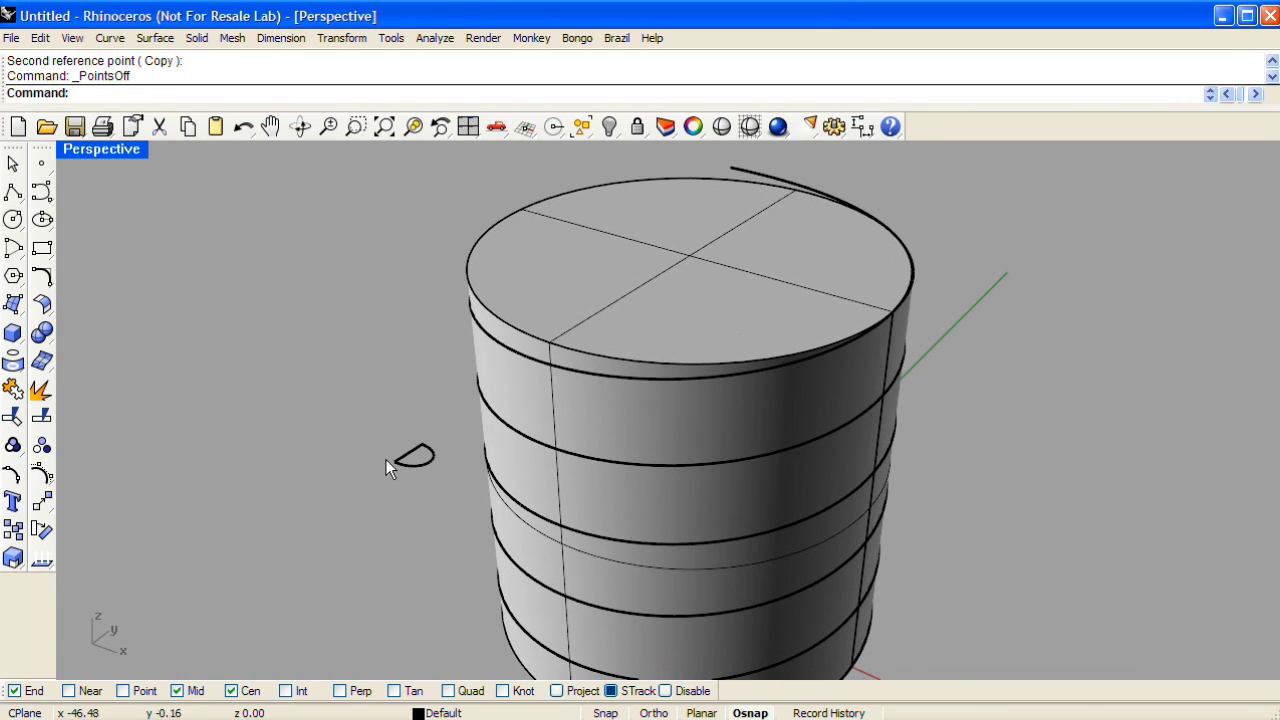
click(348, 39)
mouse_move(378, 232)
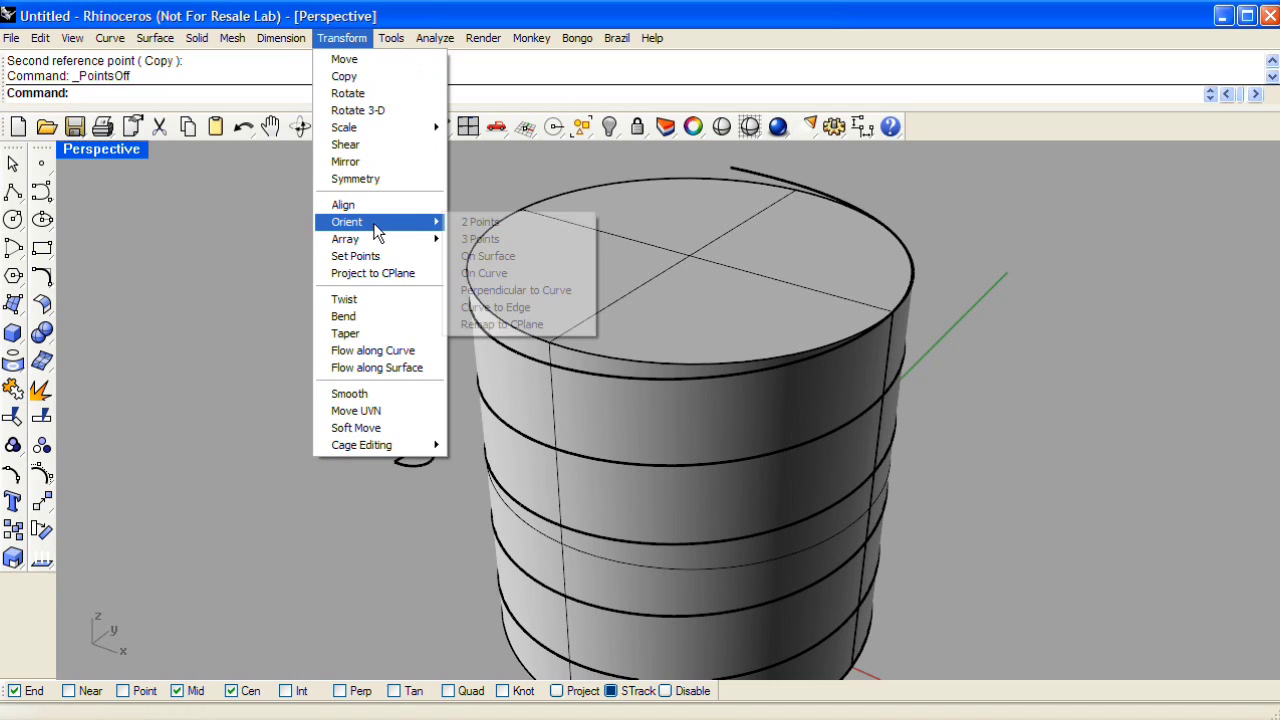
click(544, 291)
click(427, 460)
key(Return)
click(408, 453)
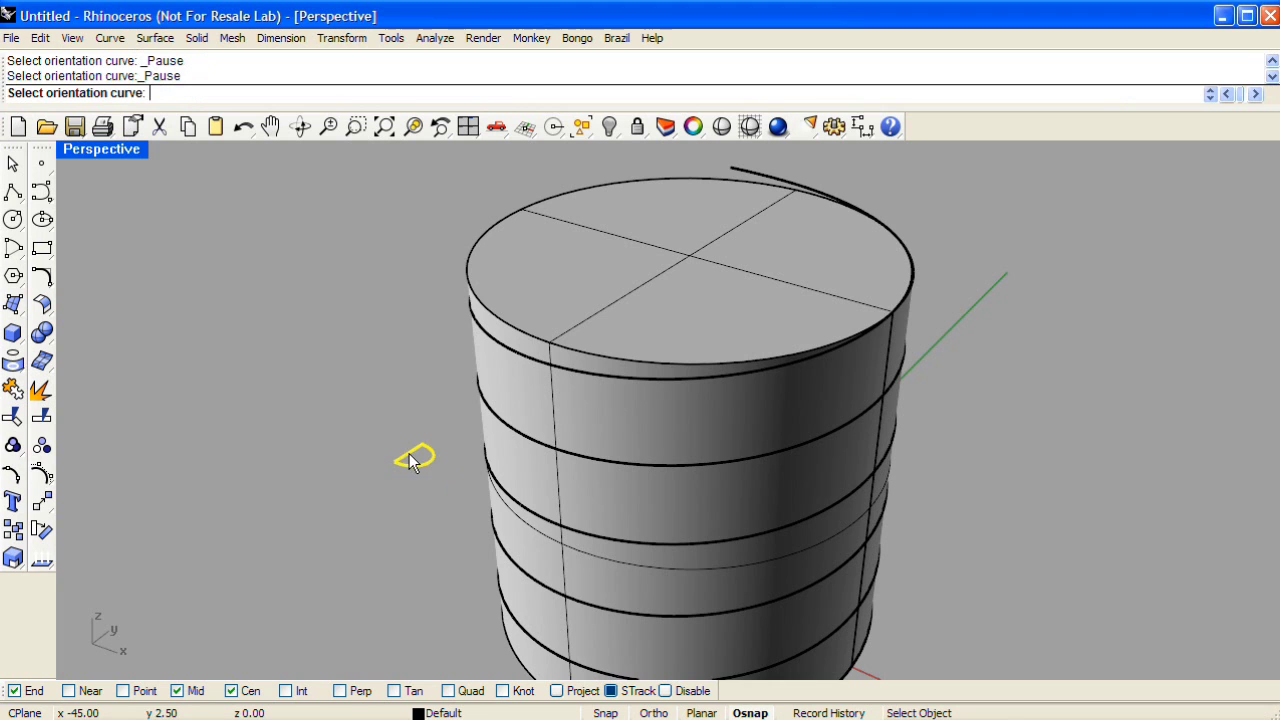
click(732, 167)
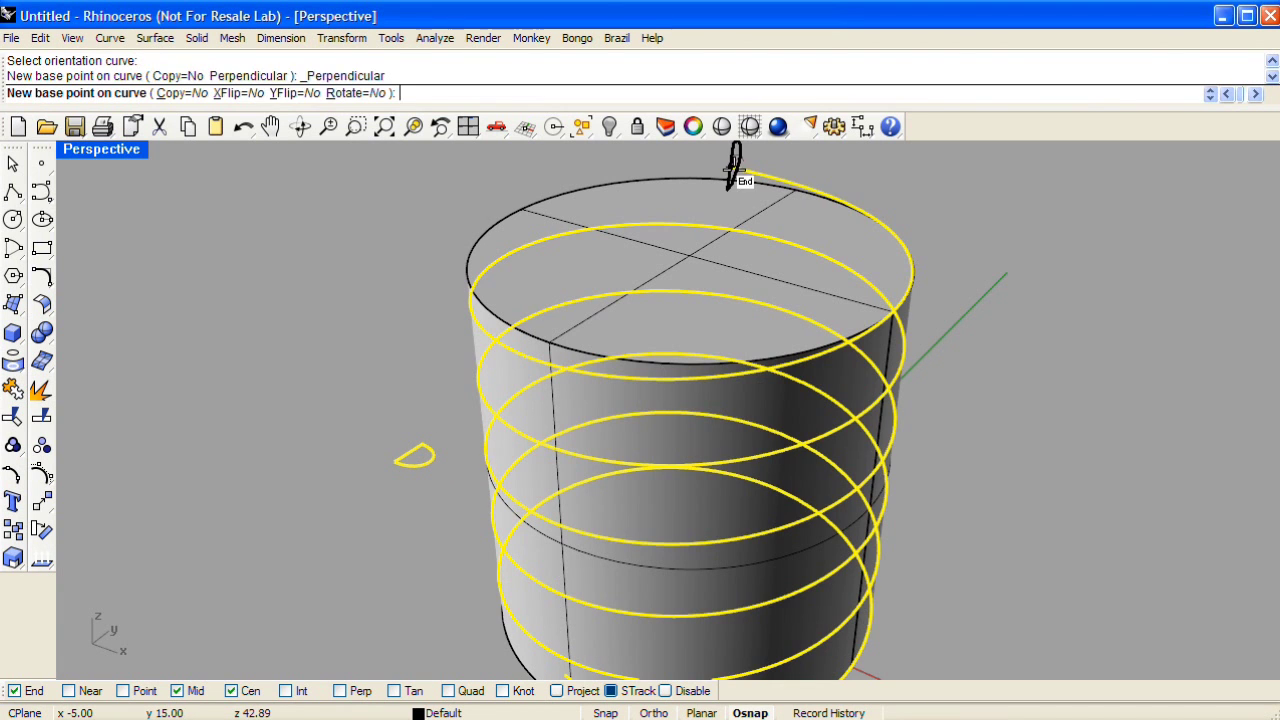
click(734, 164)
right_drag(797, 188, 674, 180)
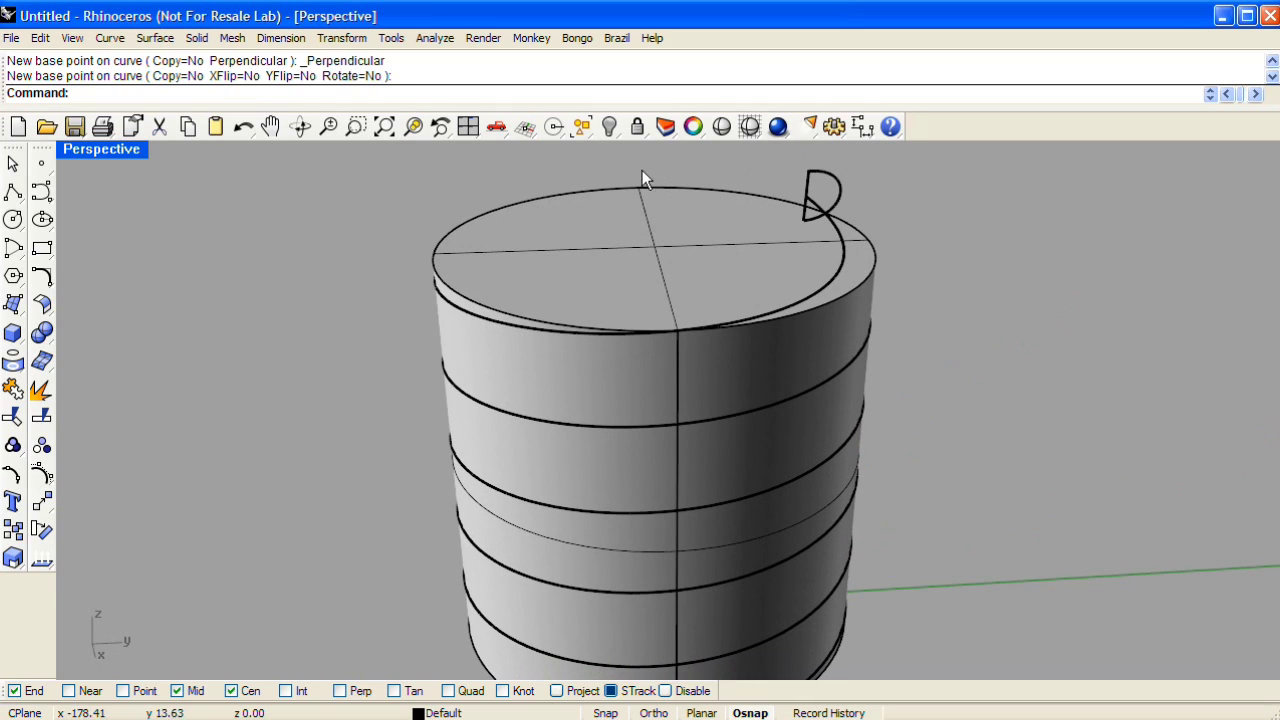
Run Sweep 1 Rail with the helix as rail and the D profile as cross section
click(156, 38)
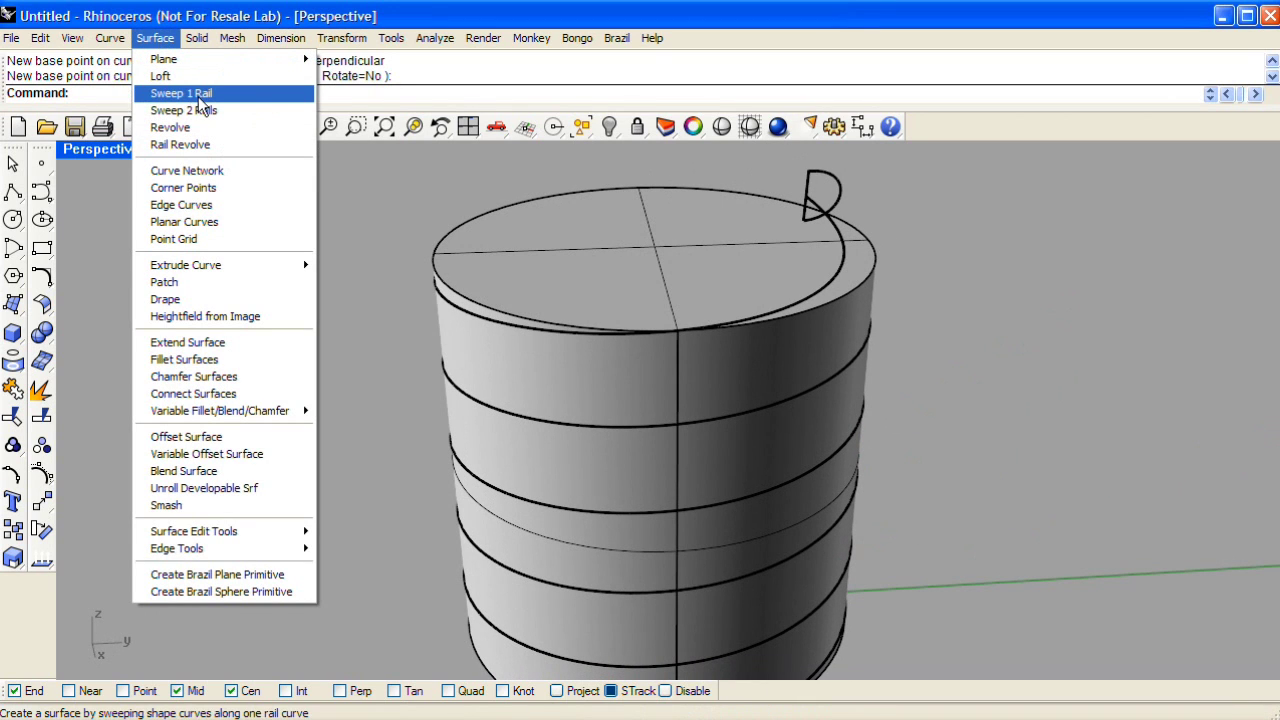
click(200, 95)
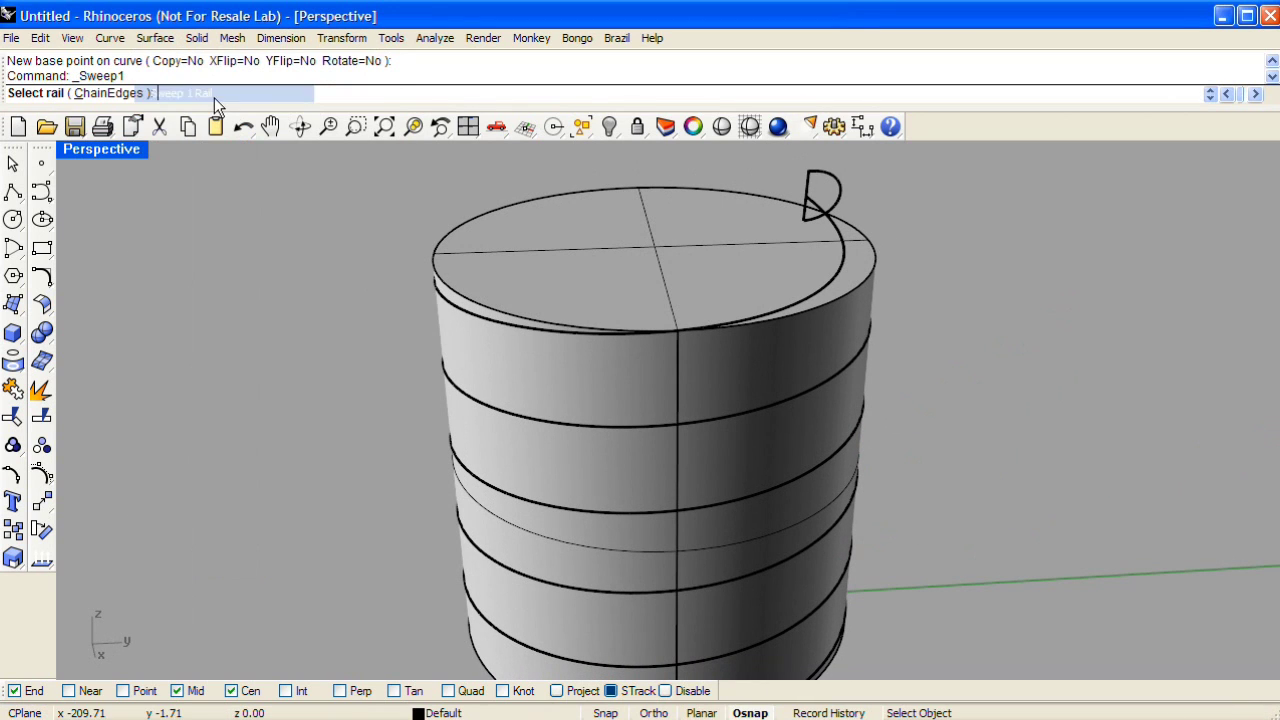
click(827, 221)
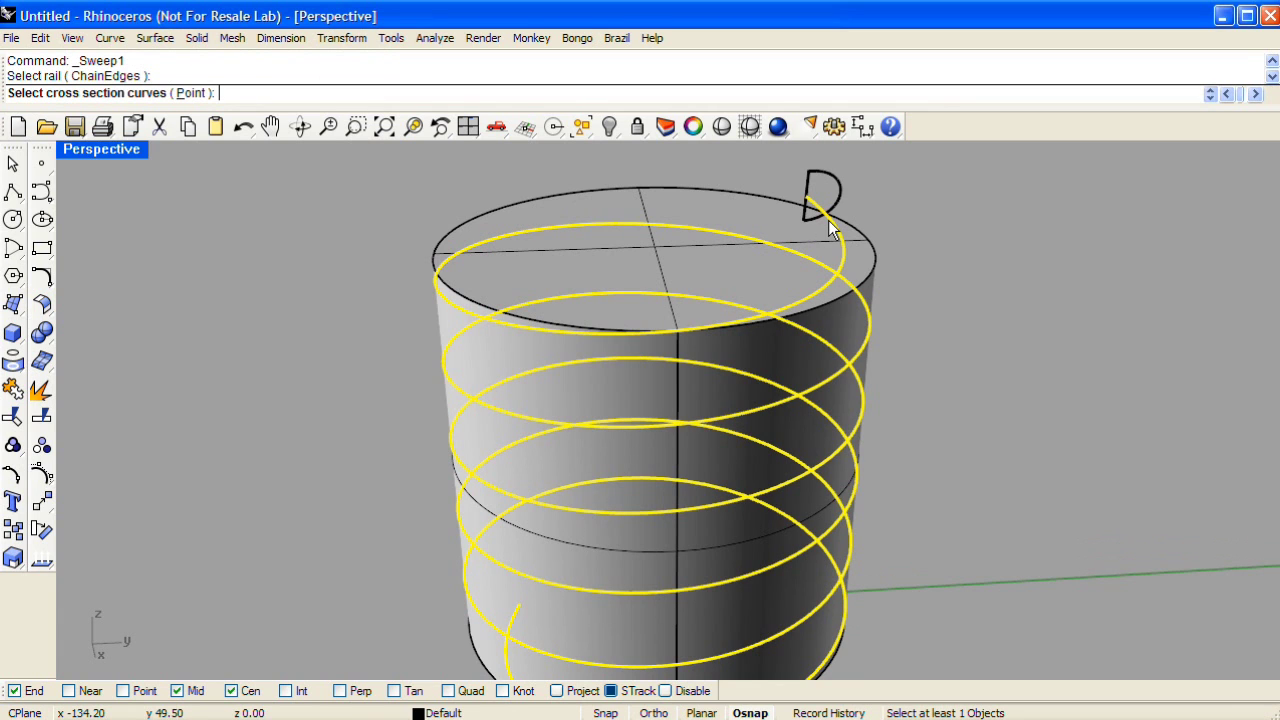
click(829, 221)
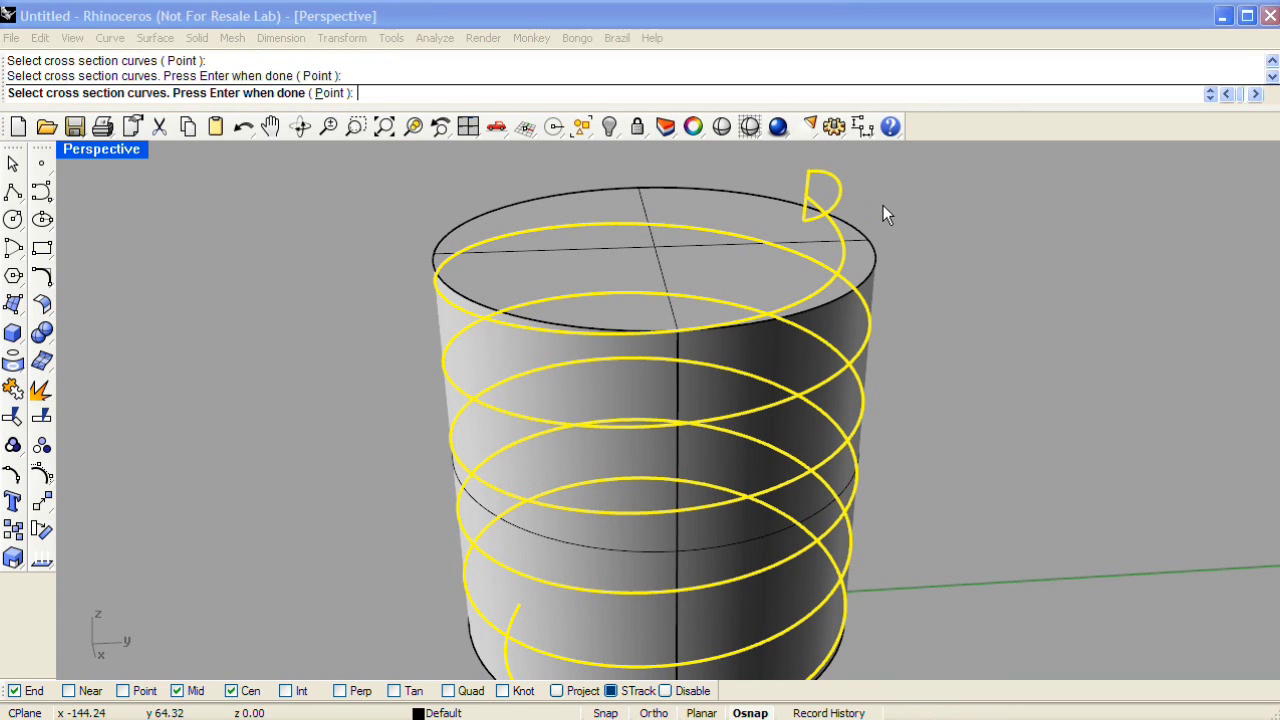
key(Return)
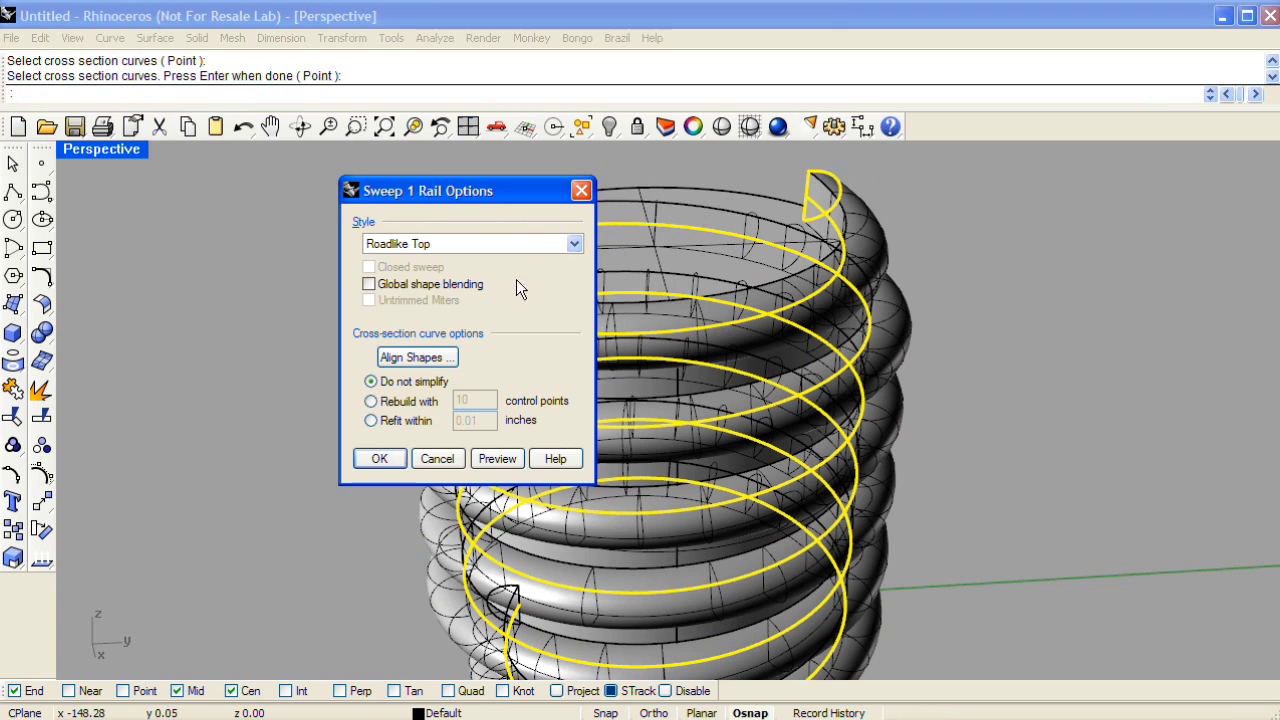
click(382, 460)
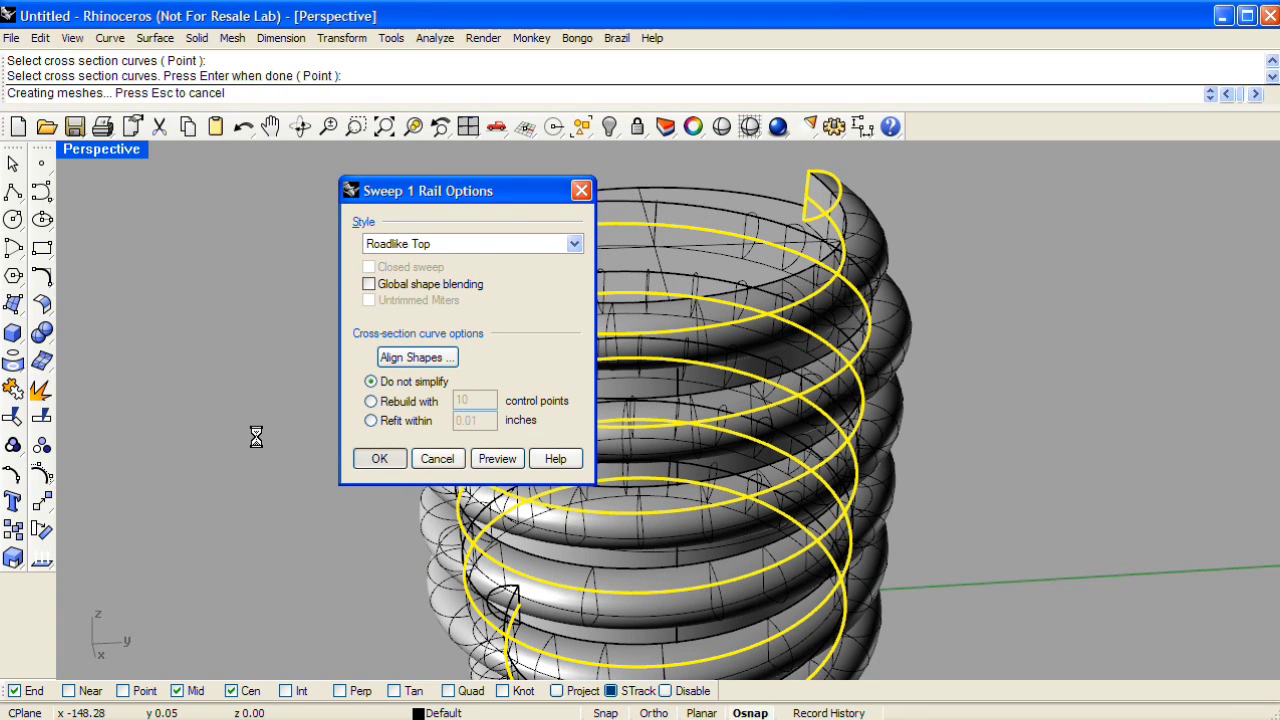
right_drag(357, 414, 664, 296)
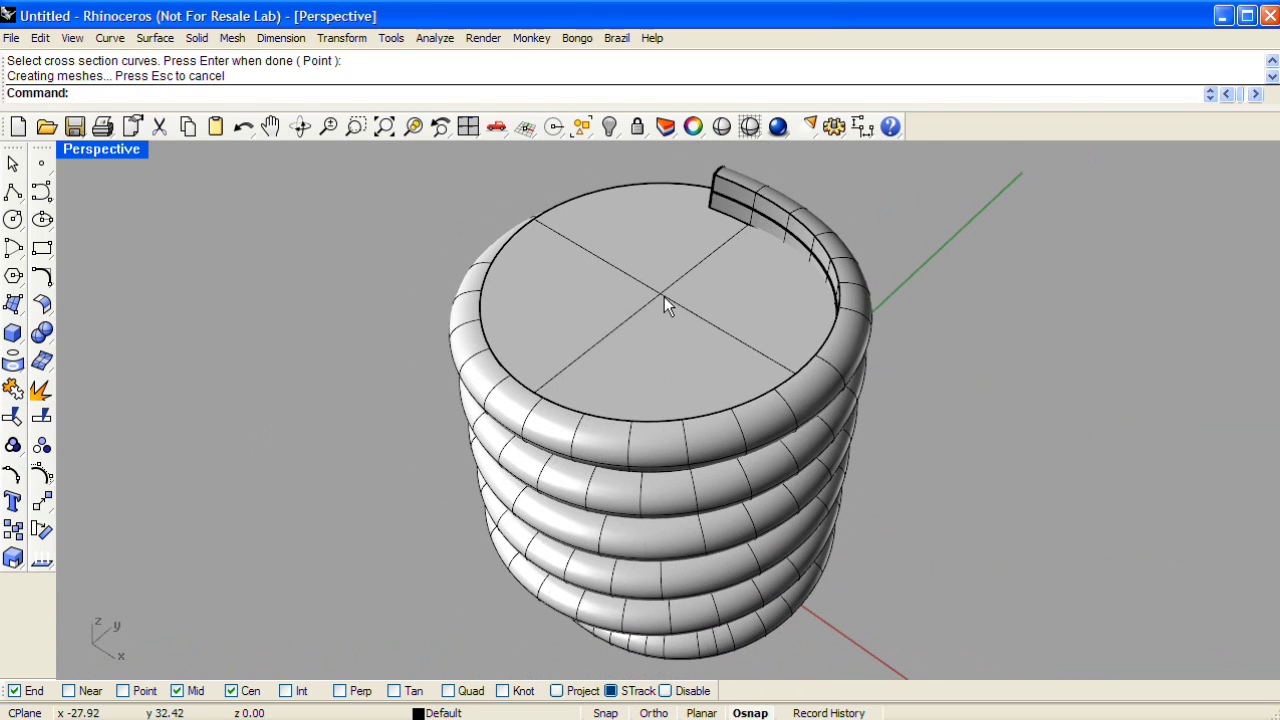
click(662, 294)
Scale a copy of the cylinder 1-D vertically from its midpoint so it rises above the coil top
click(737, 363)
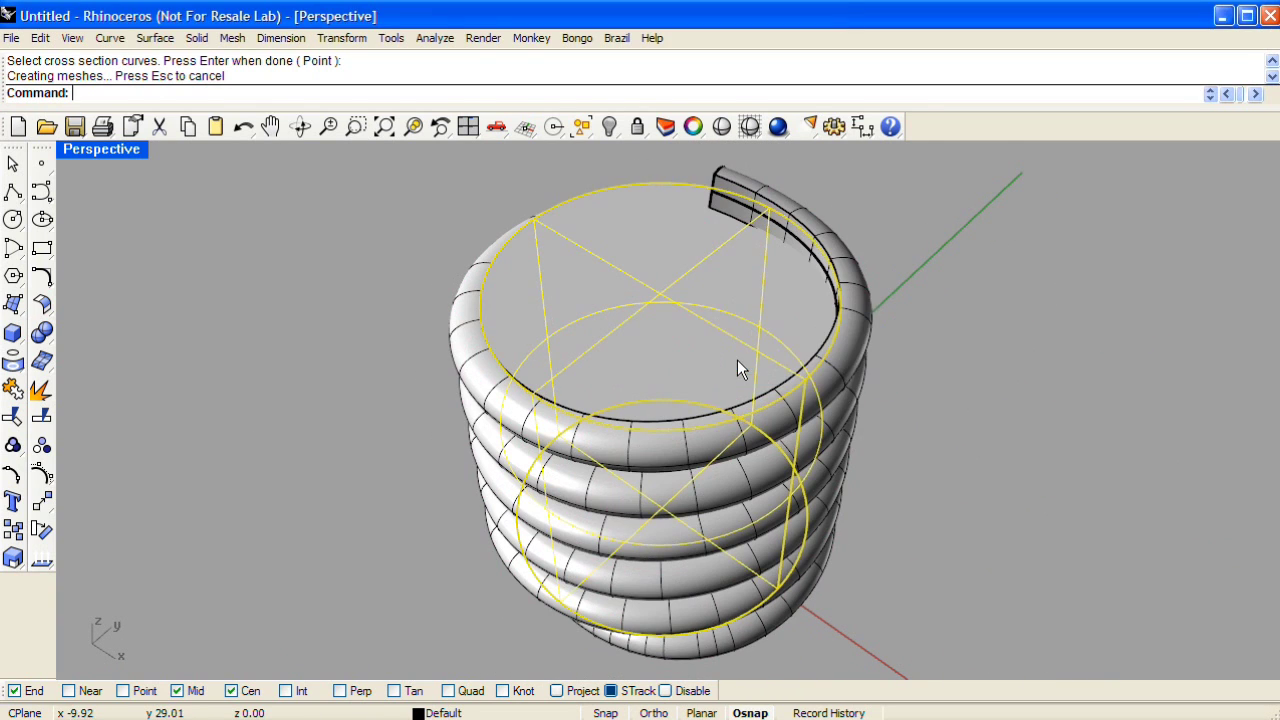
click(342, 37)
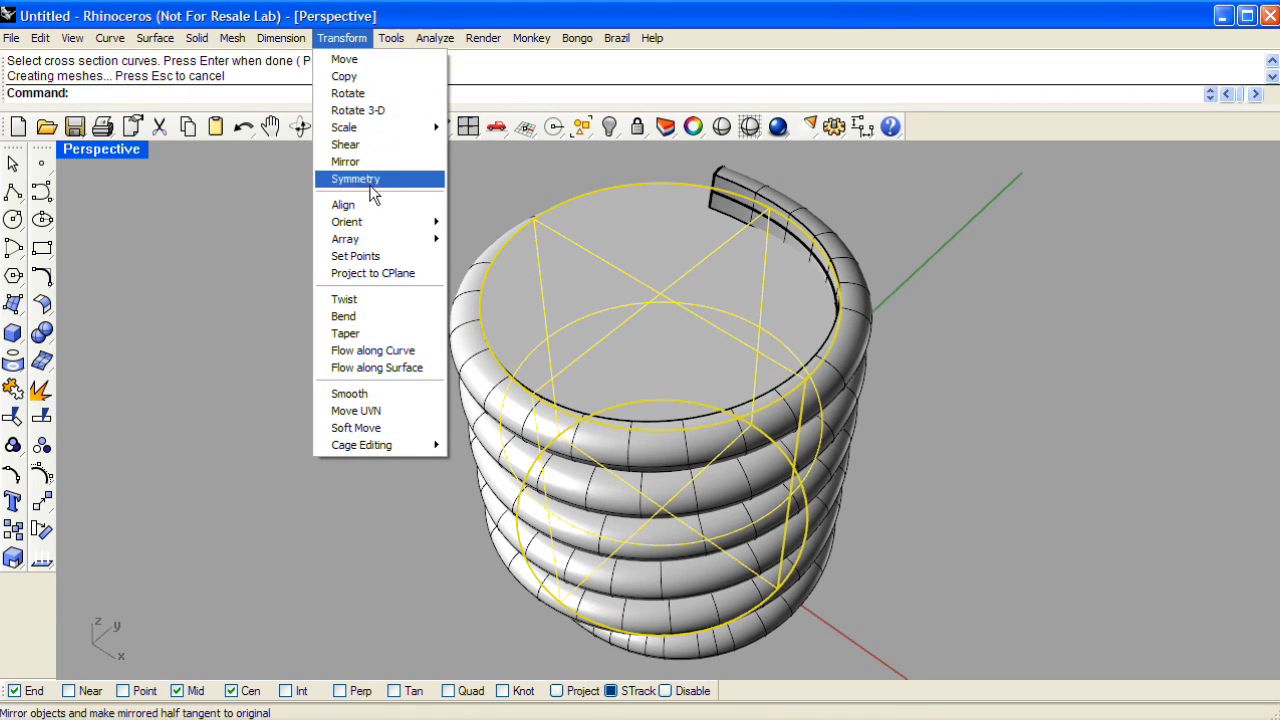
mouse_move(383, 128)
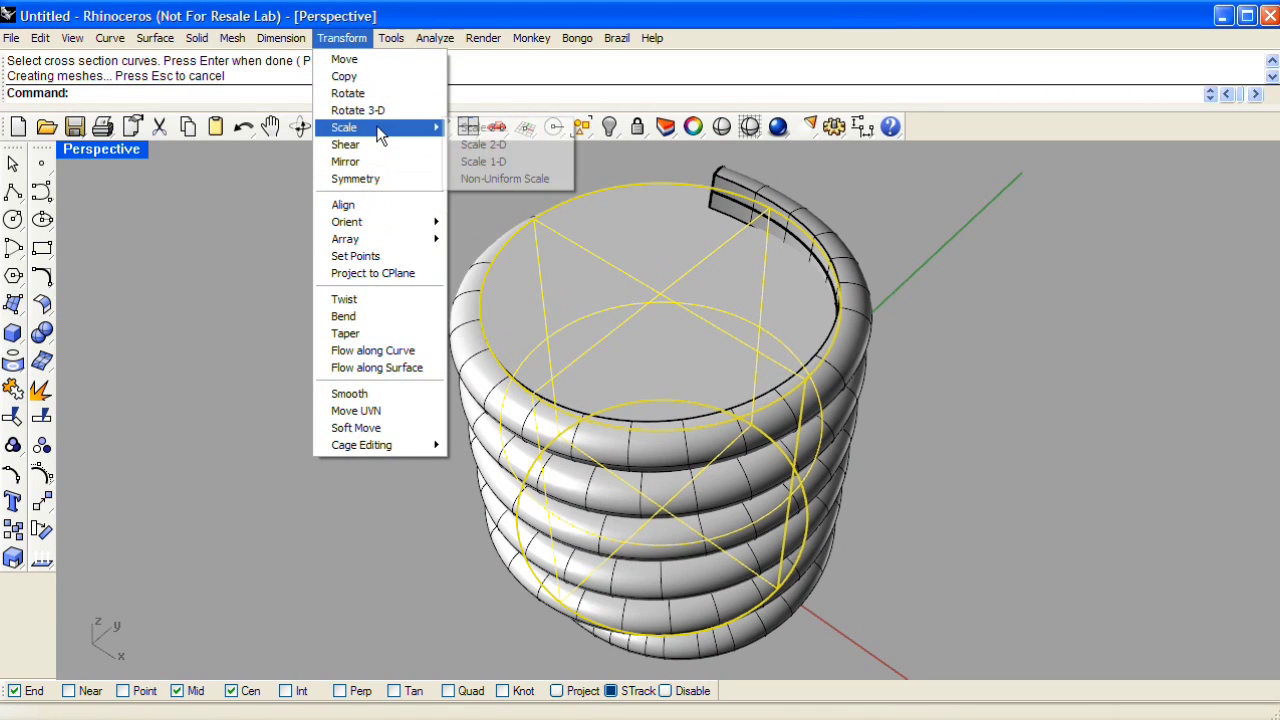
click(505, 162)
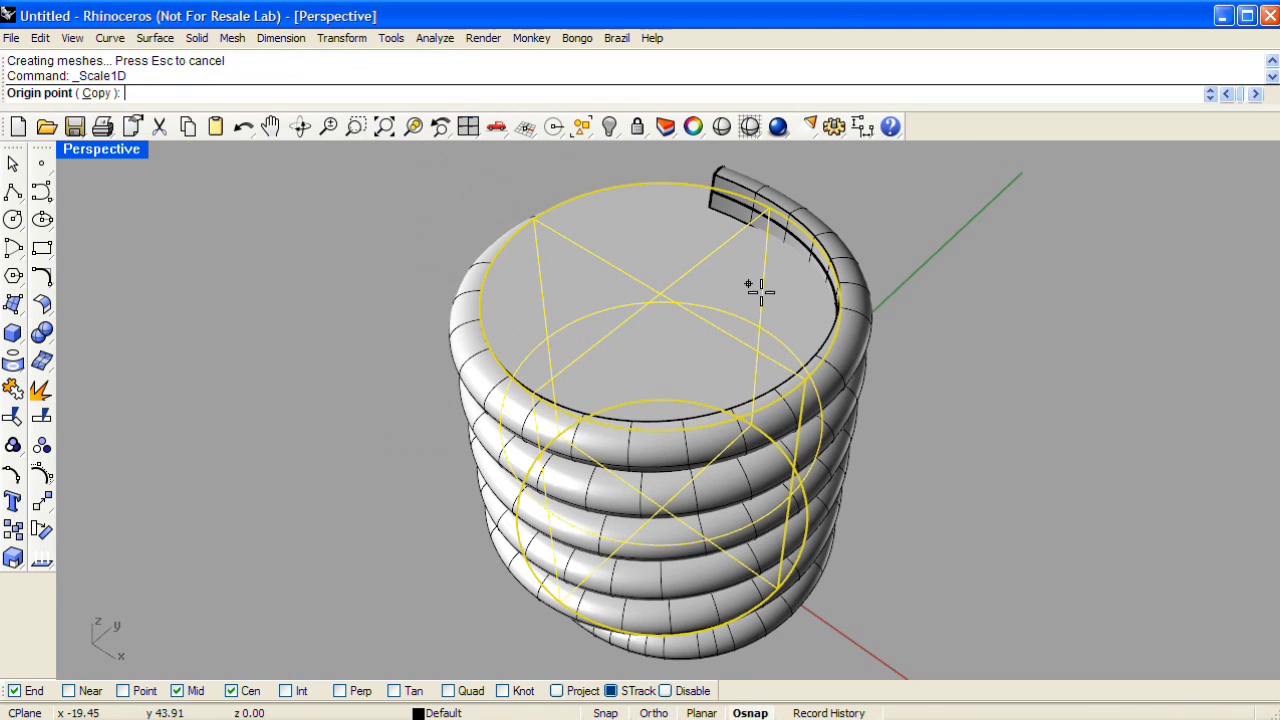
click(790, 493)
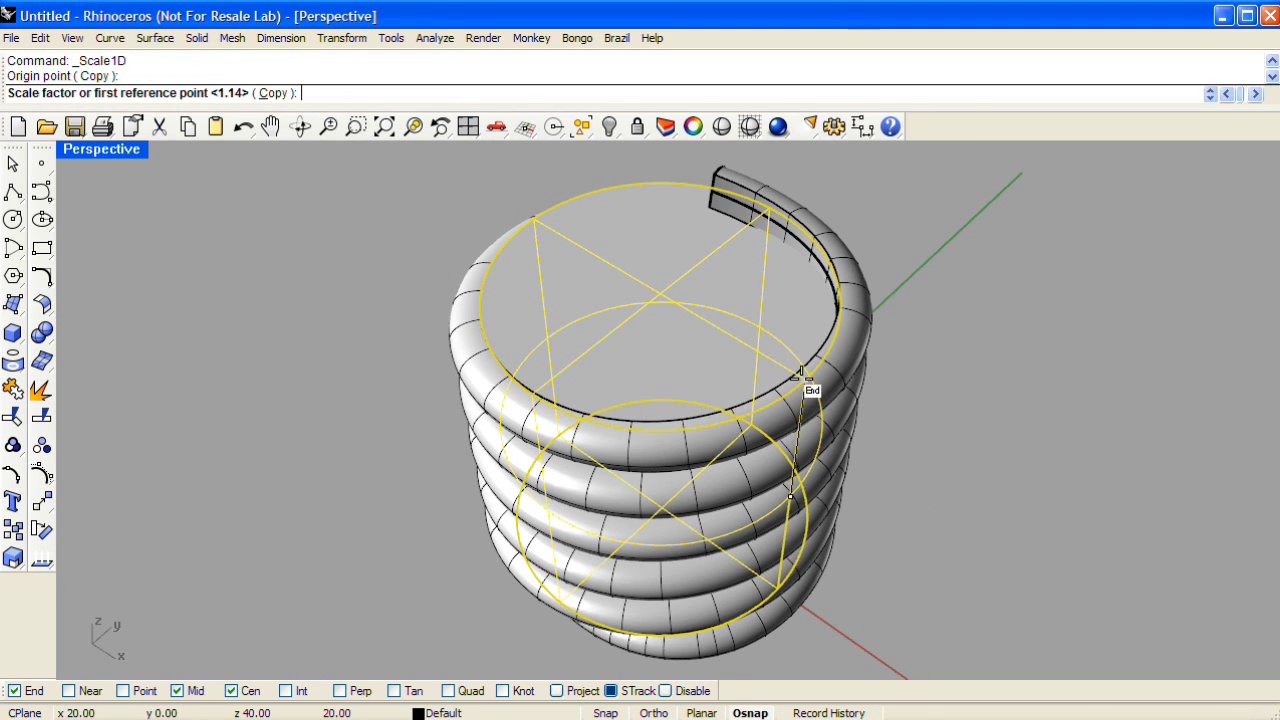
click(800, 375)
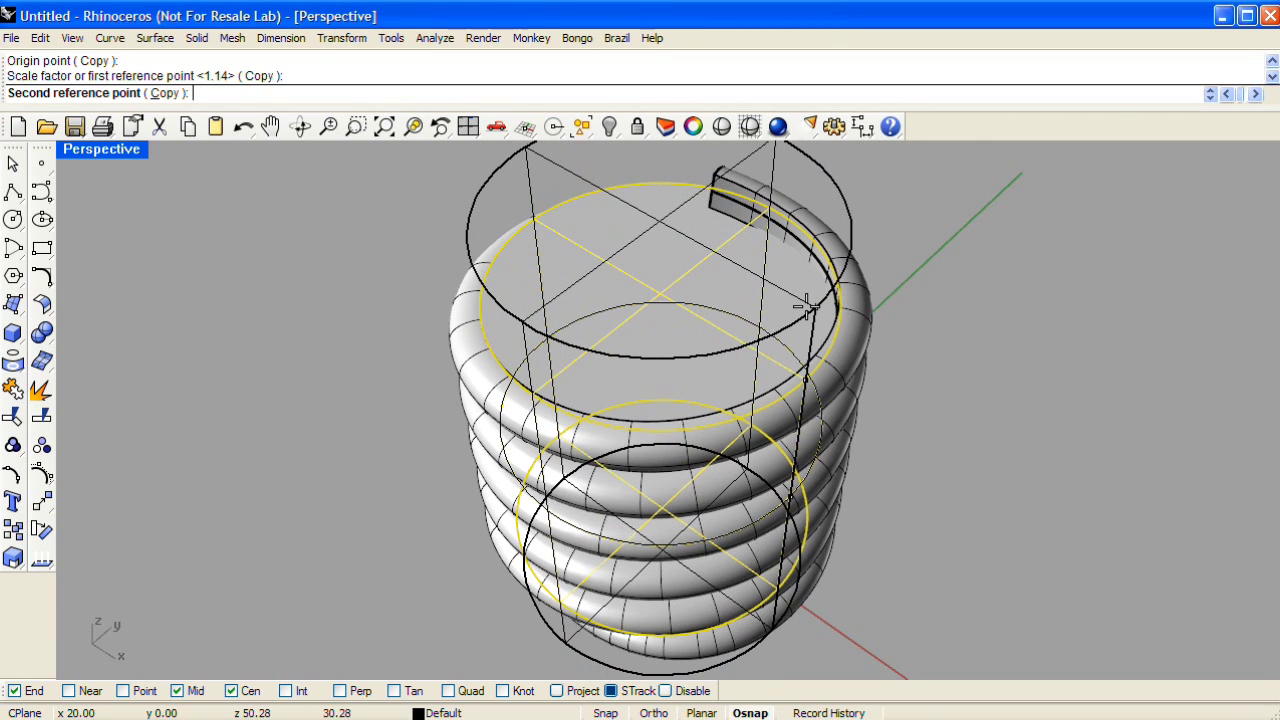
click(806, 318)
right_drag(780, 456, 701, 397)
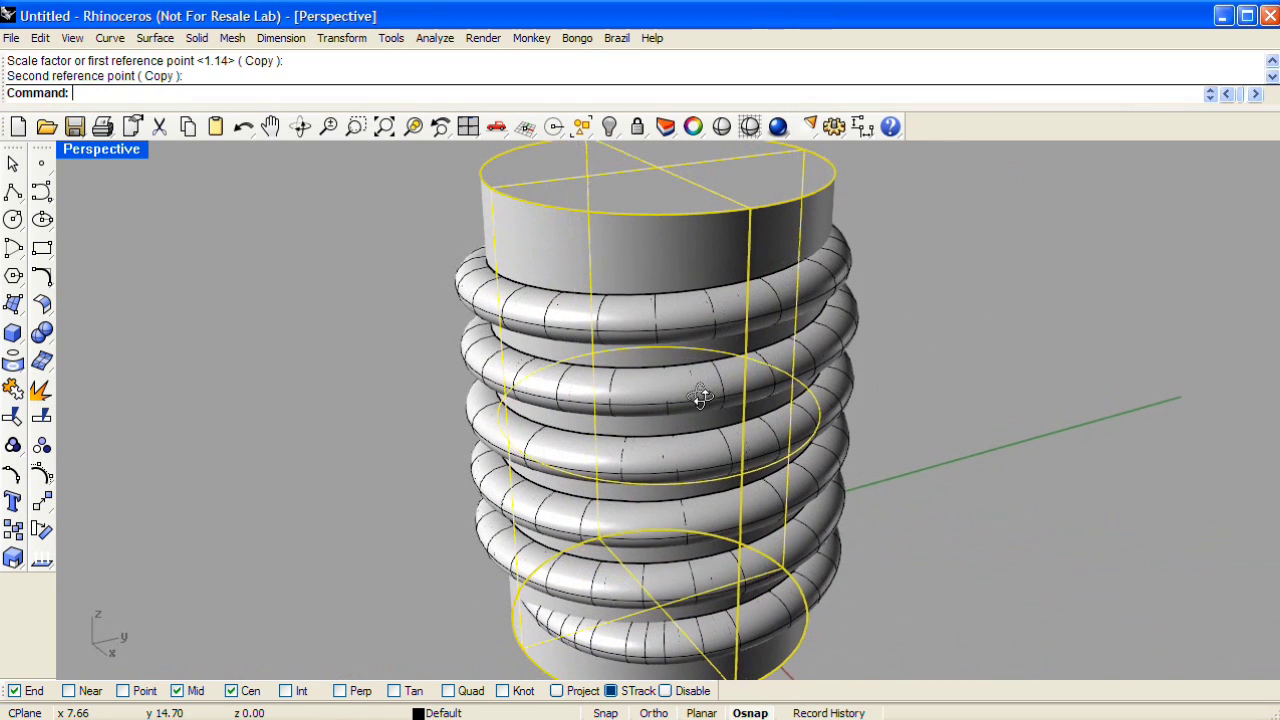
click(341, 38)
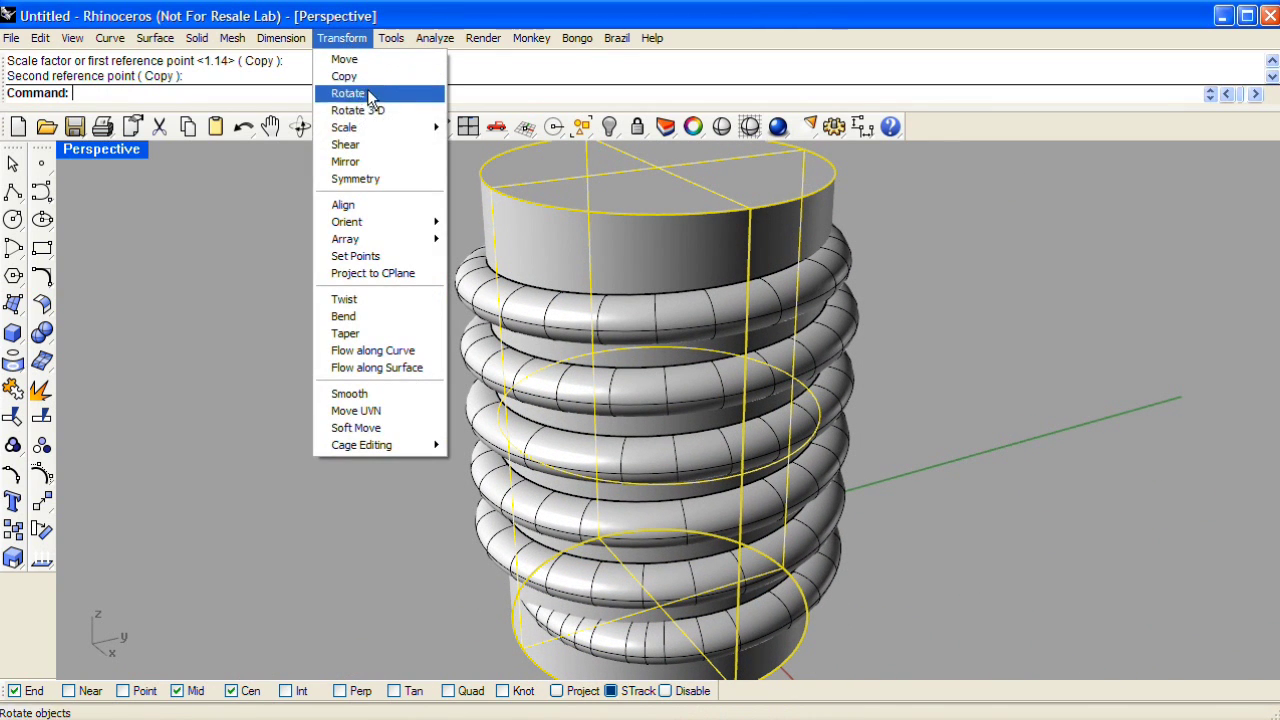
Scale the tall cylinder 2-D by a factor of 1.01 about its top circle's centre
mouse_move(432, 128)
click(480, 144)
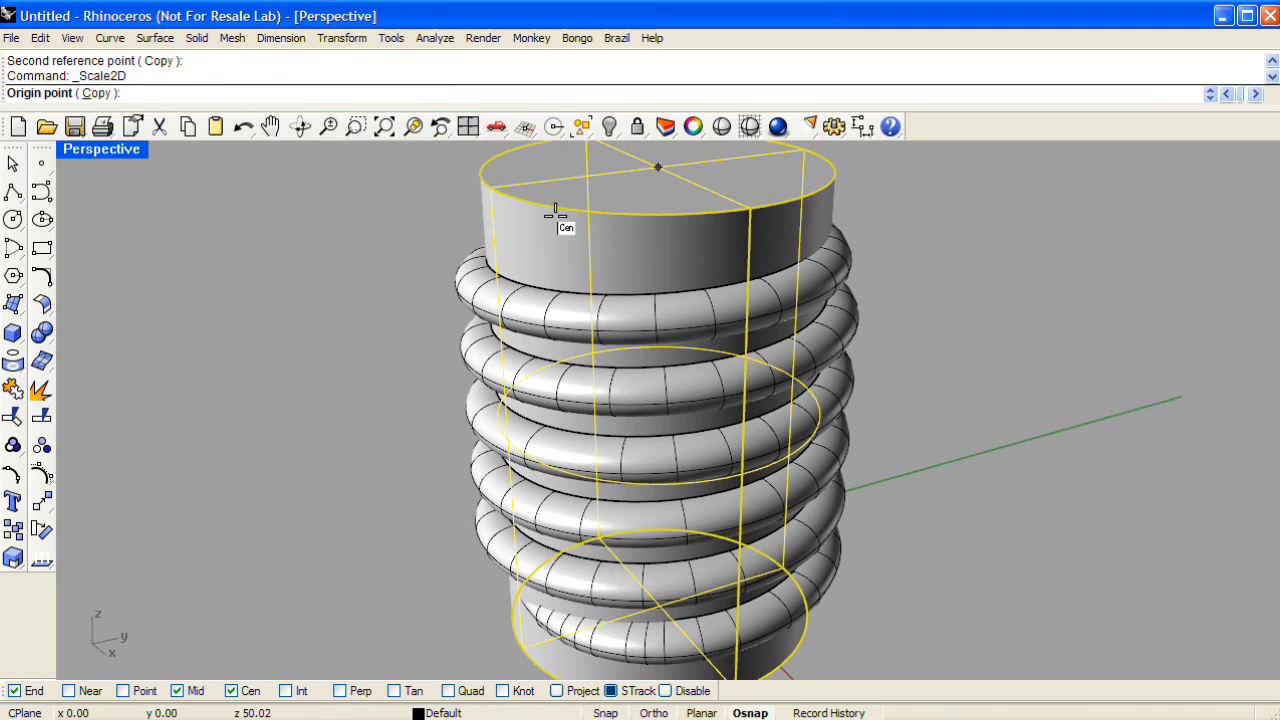
click(697, 207)
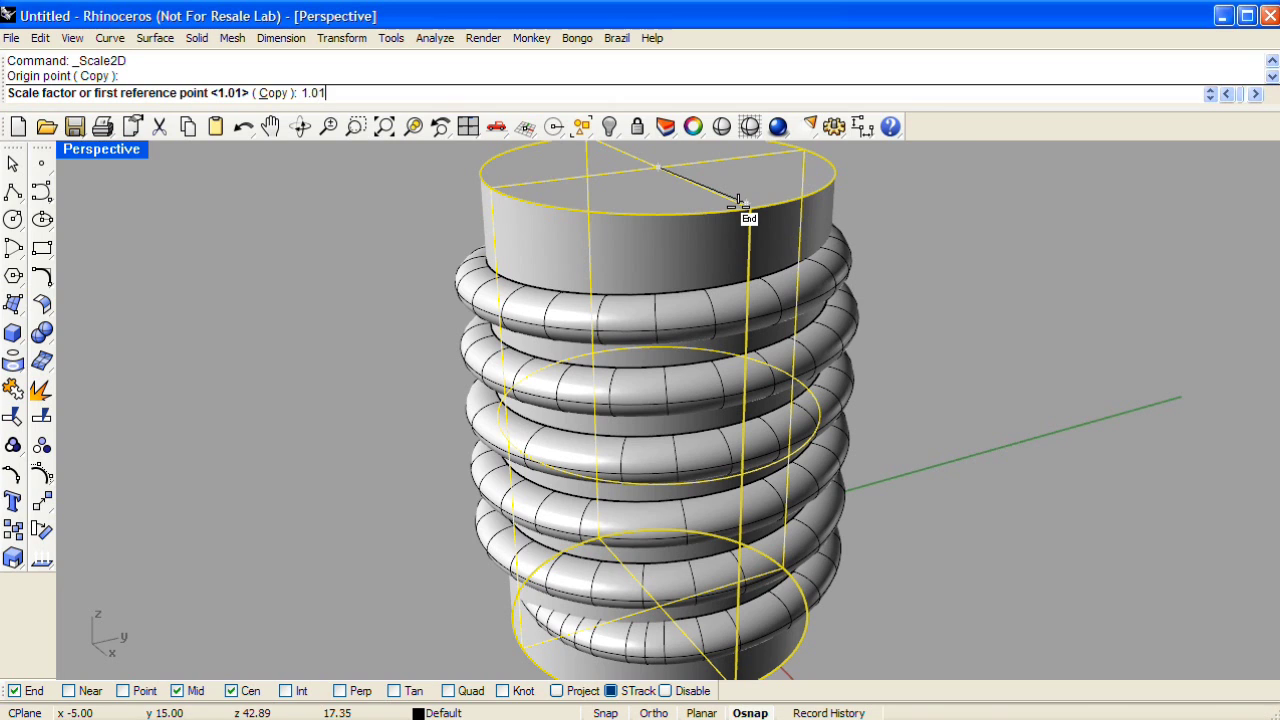
text(1.01)
key(Return)
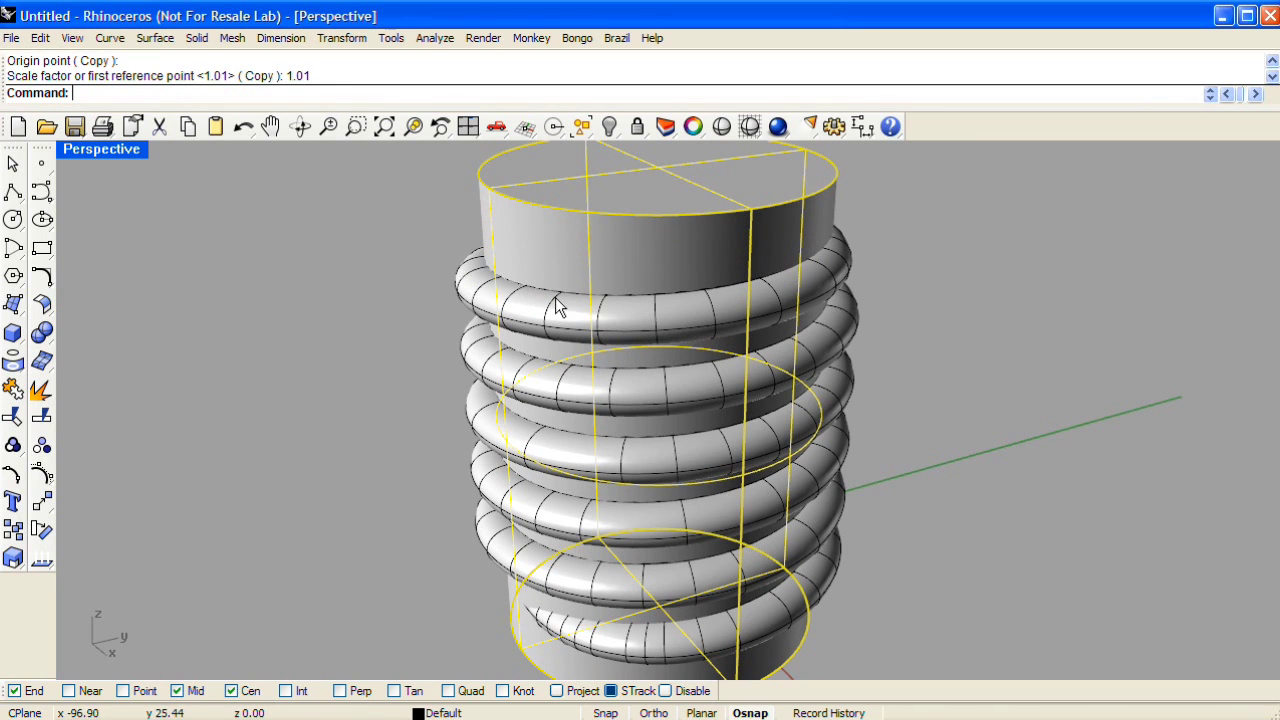
right_drag(557, 303, 435, 360)
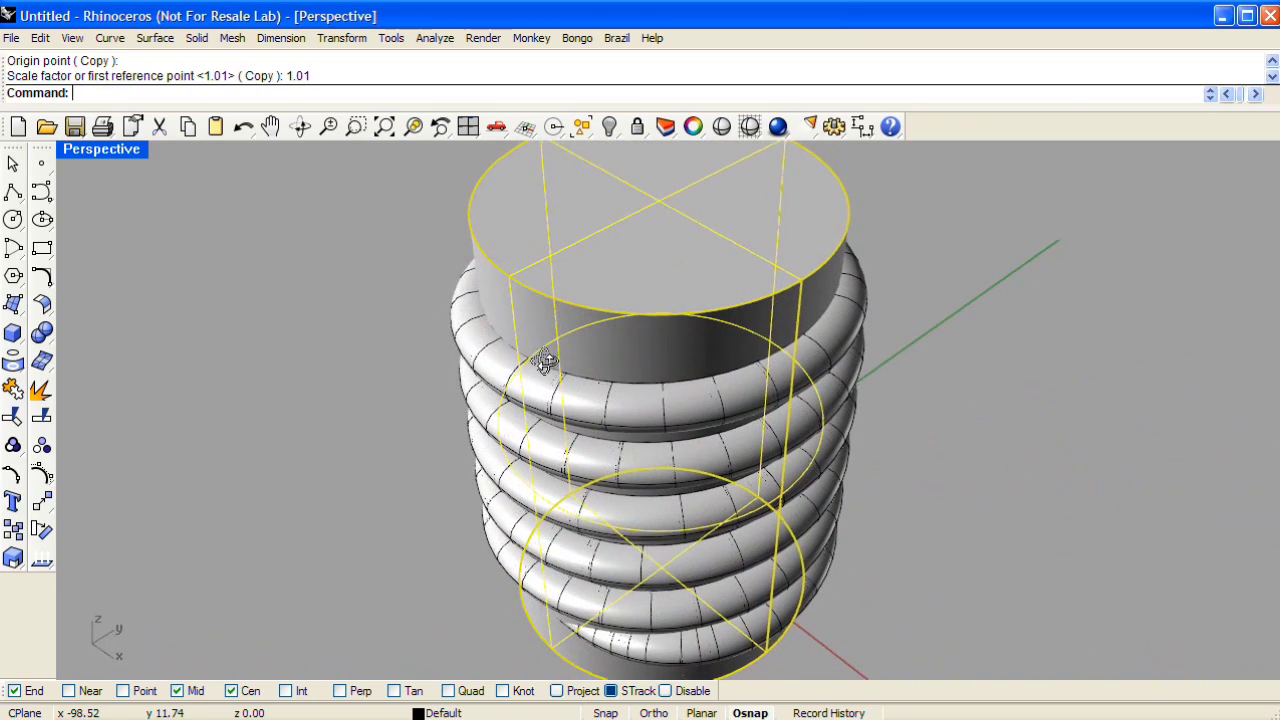
Deselect the cylinder and switch the Perspective viewport to Ghosted display
click(397, 350)
right_drag(397, 350, 437, 320)
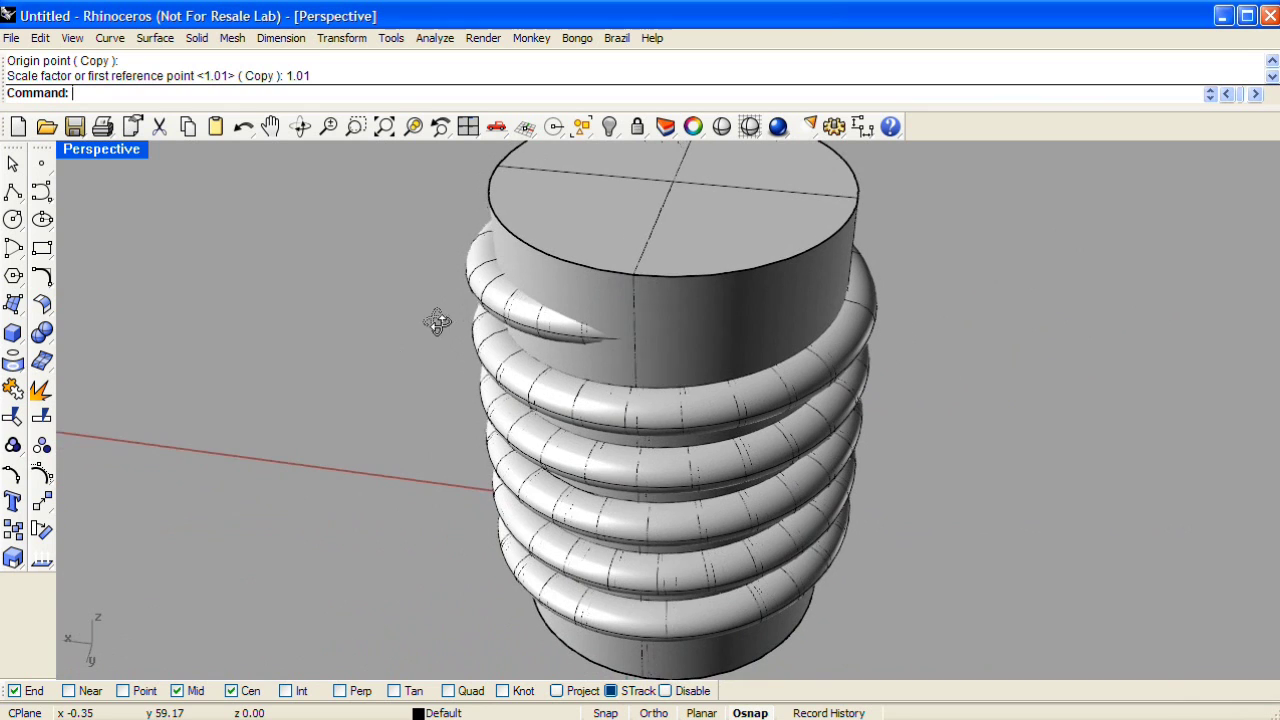
click(137, 155)
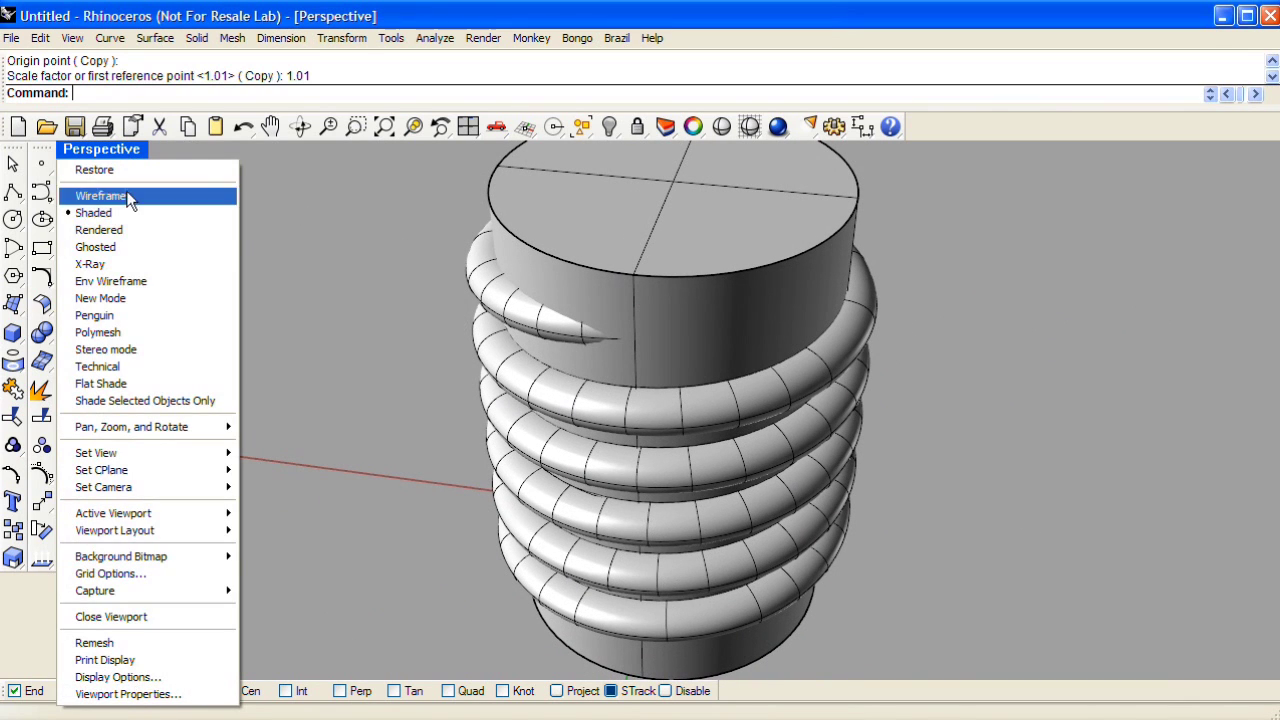
click(143, 253)
right_drag(601, 354, 575, 326)
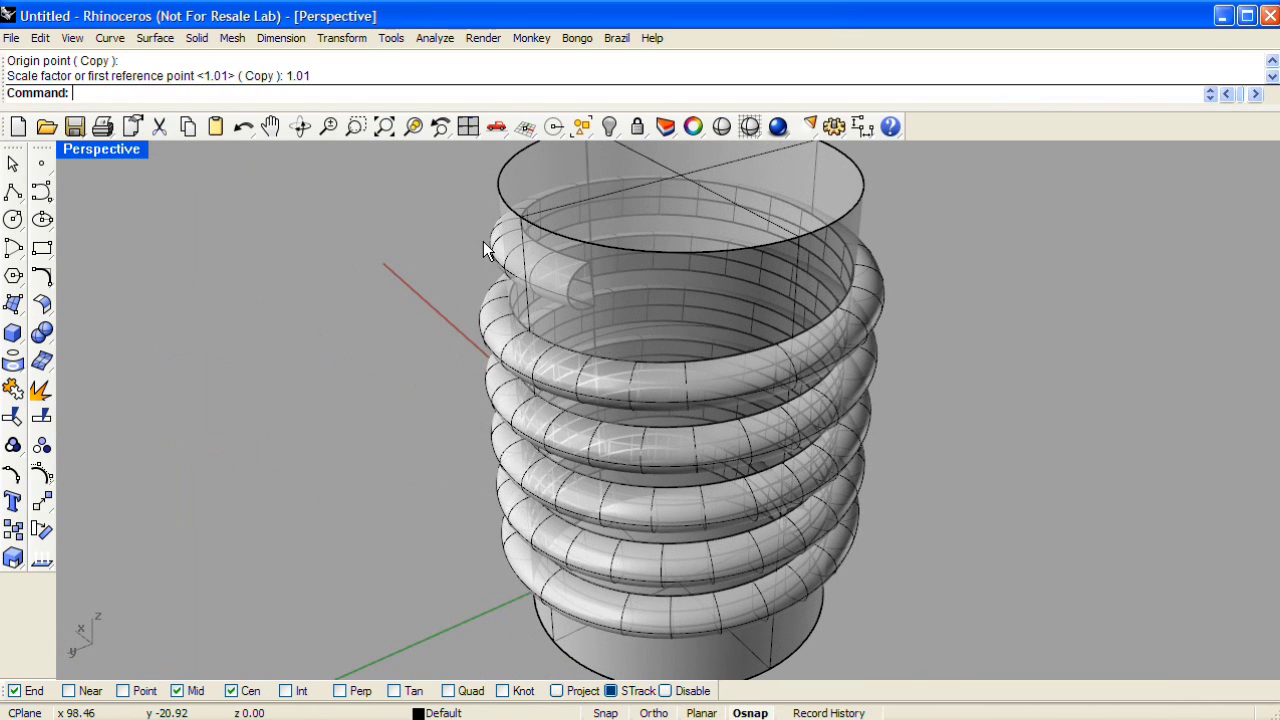
Cap Planar Holes on the swept coil, adding 2 caps to close both ends
click(505, 318)
scroll(590, 300, up, 8)
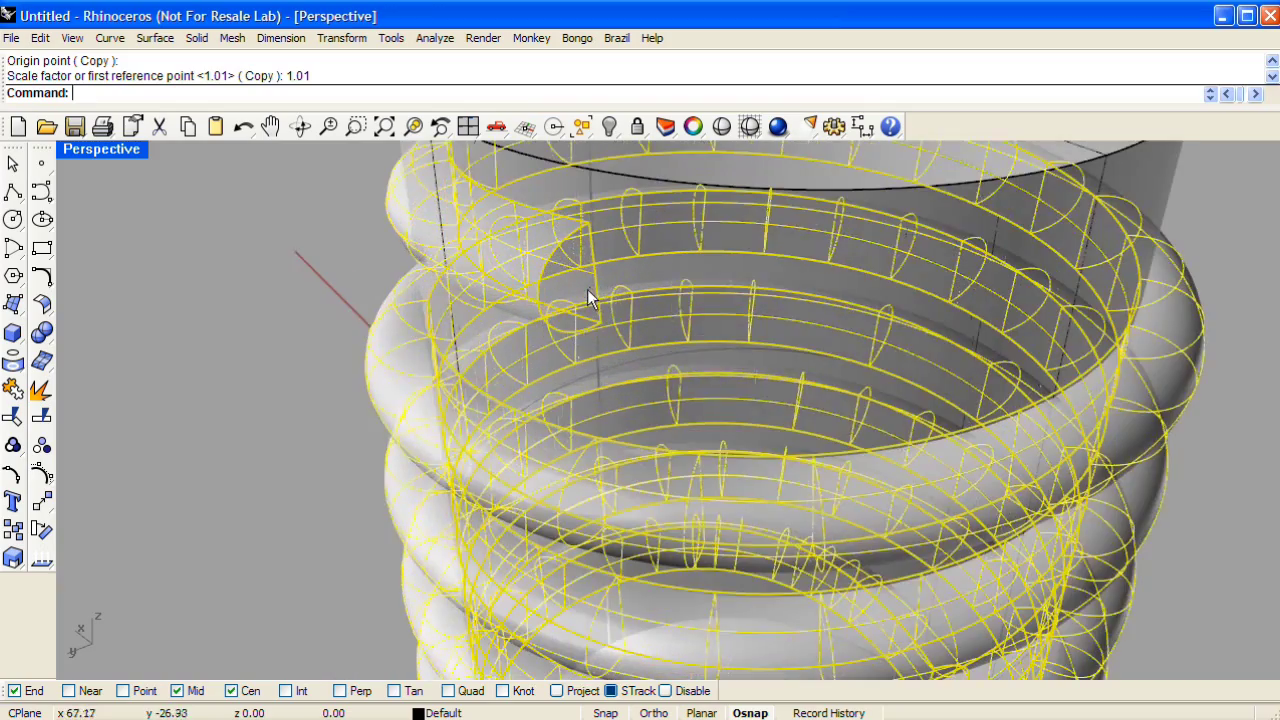
scroll(568, 326, up, 2)
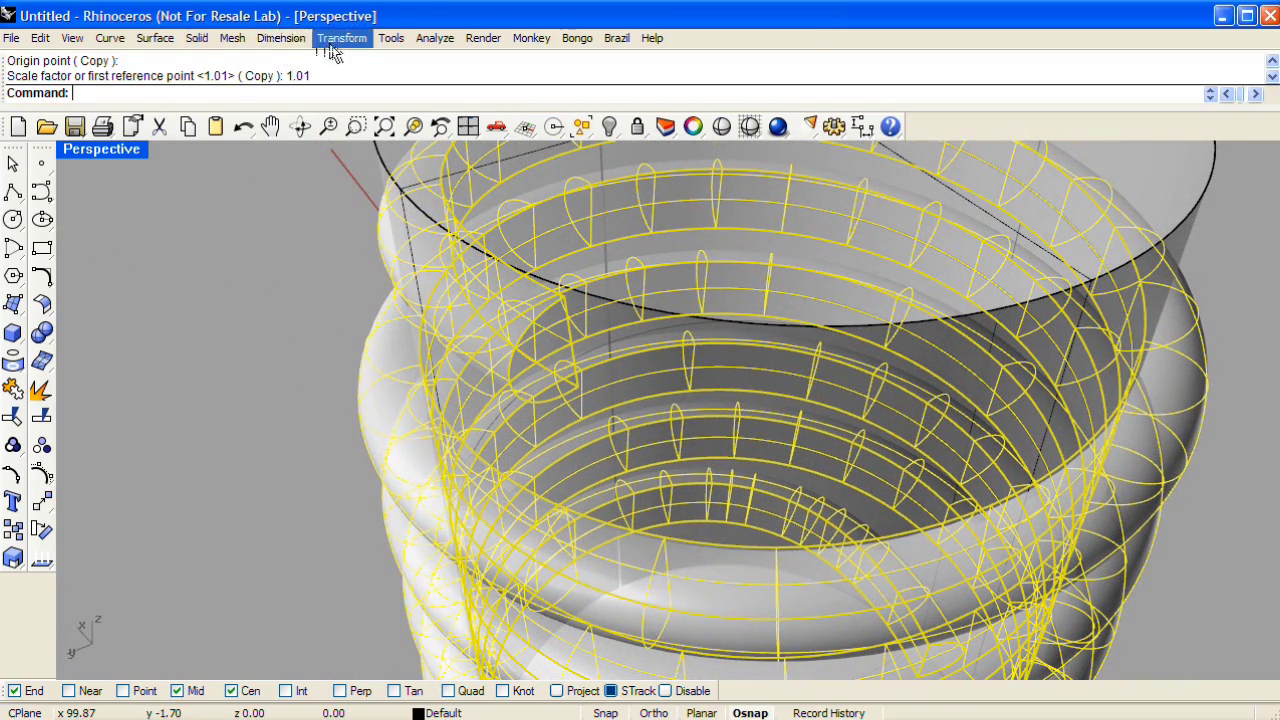
click(200, 40)
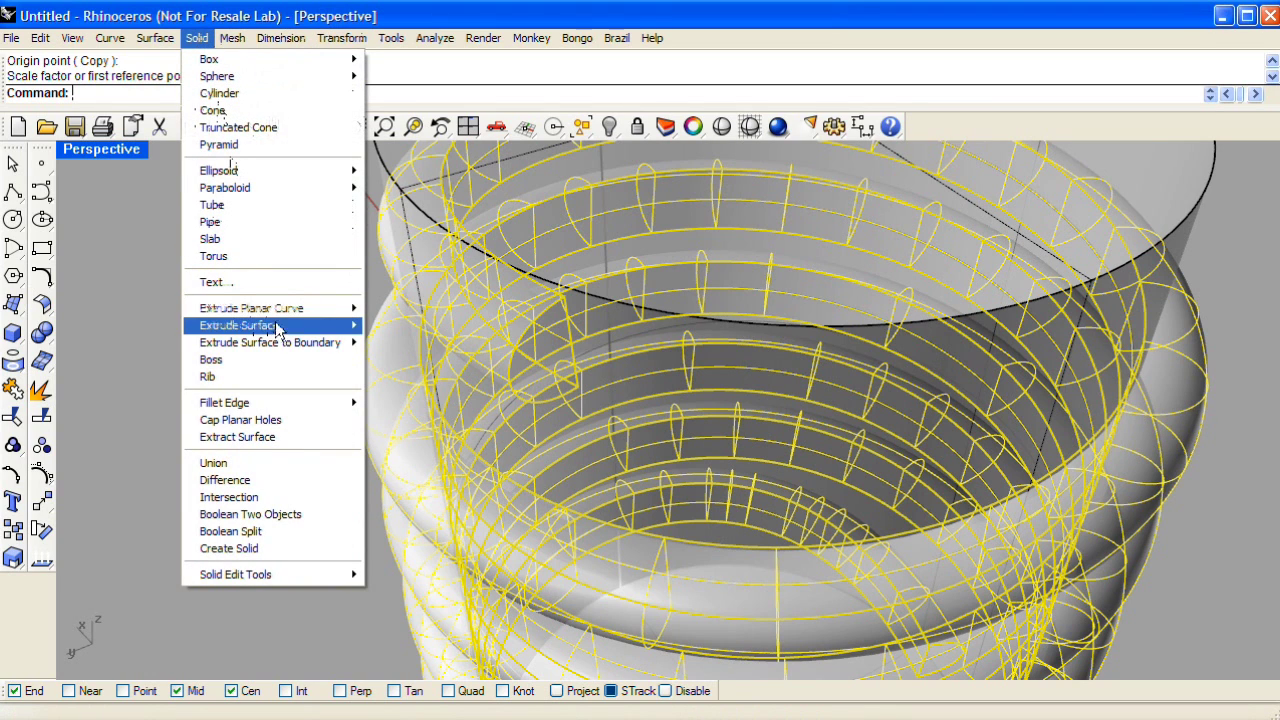
click(304, 424)
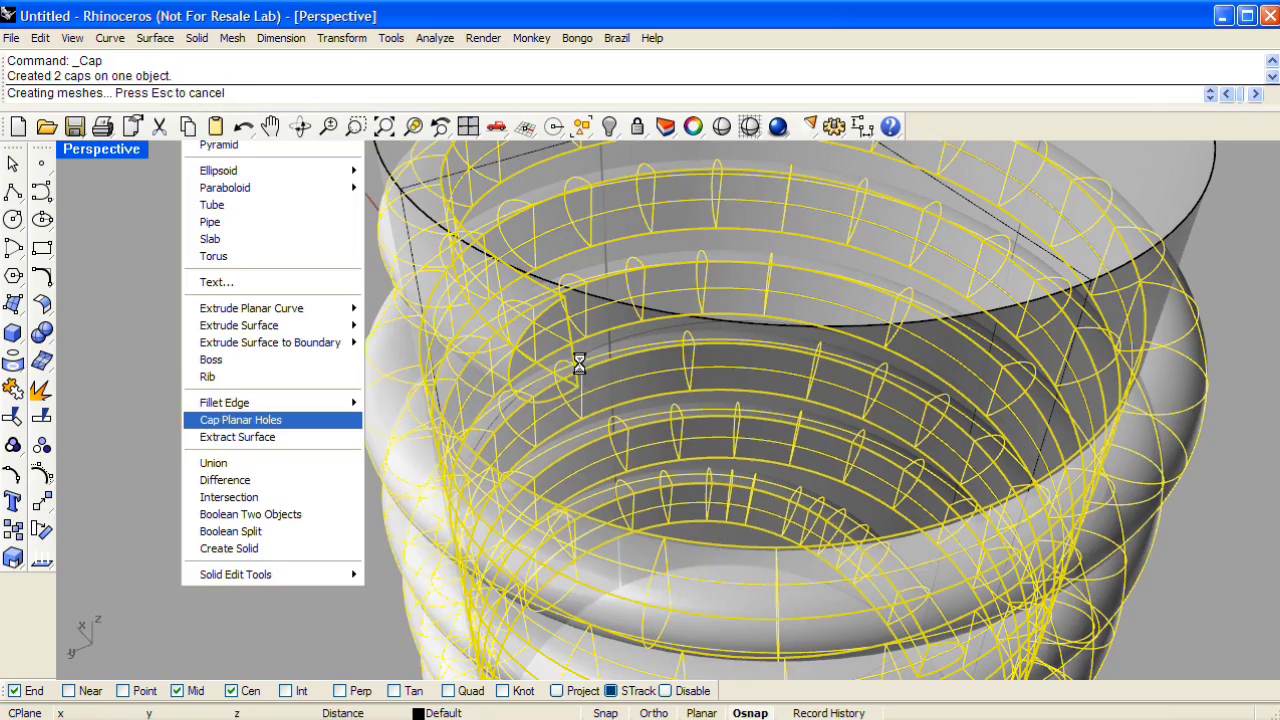
scroll(539, 358, down, 10)
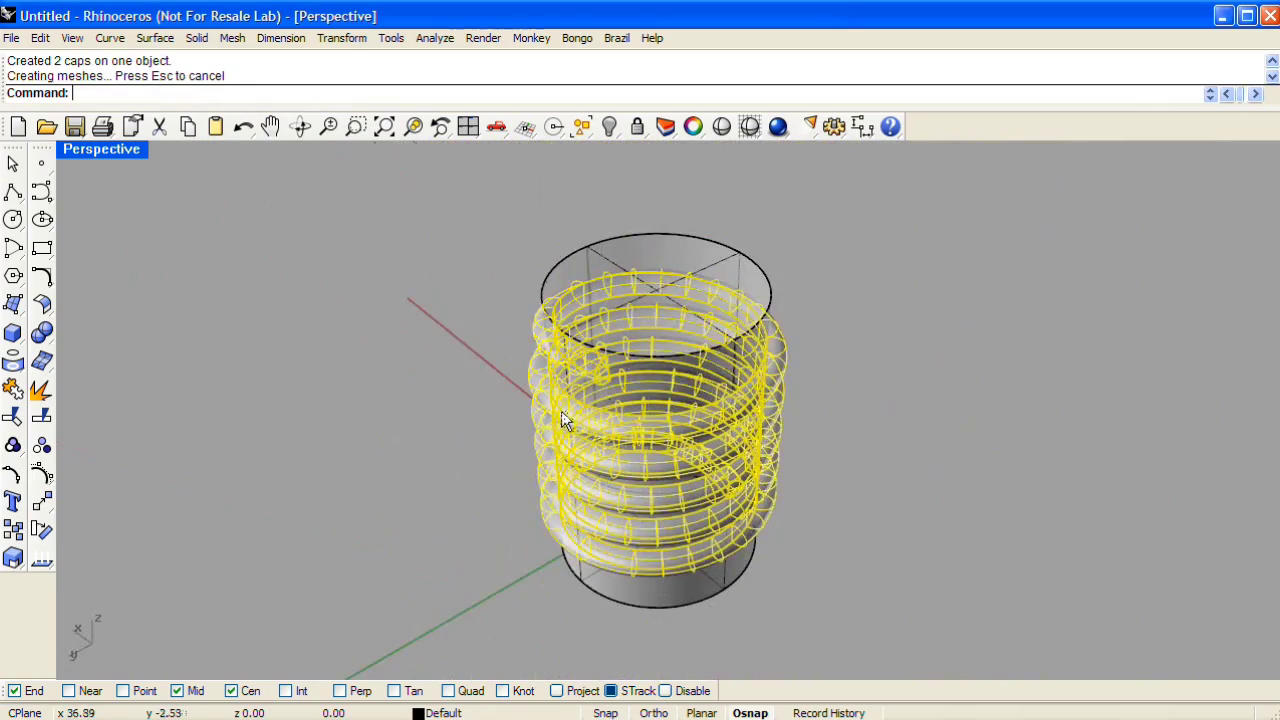
right_drag(563, 420, 963, 400)
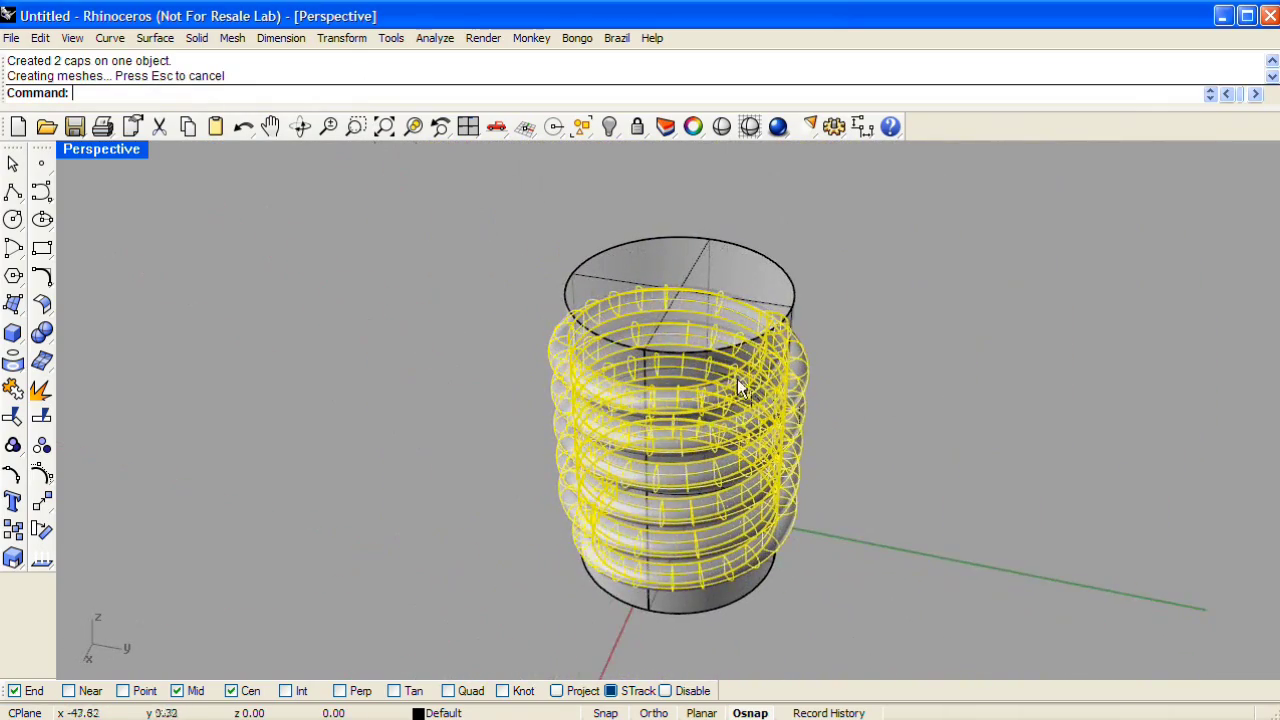
Boolean-union the capped coil with the tall cylinder into one threaded screw body
scroll(723, 371, up, 5)
right_drag(793, 372, 742, 355)
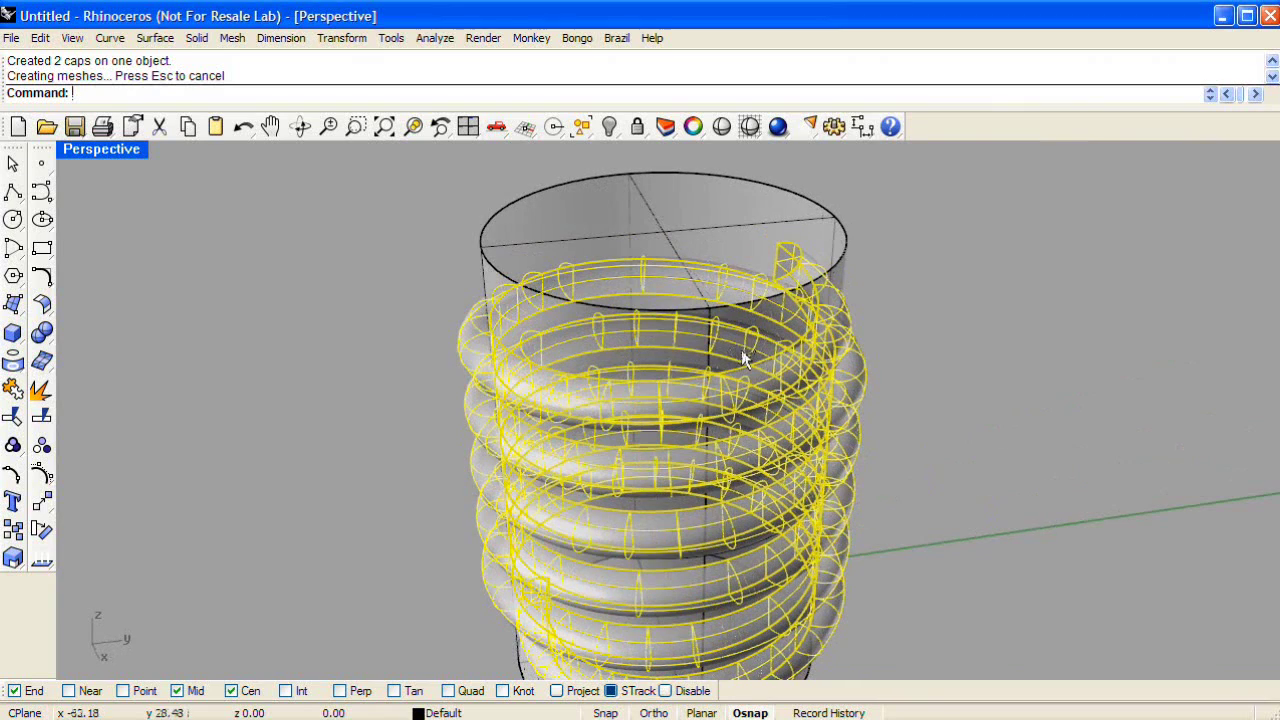
click(772, 212)
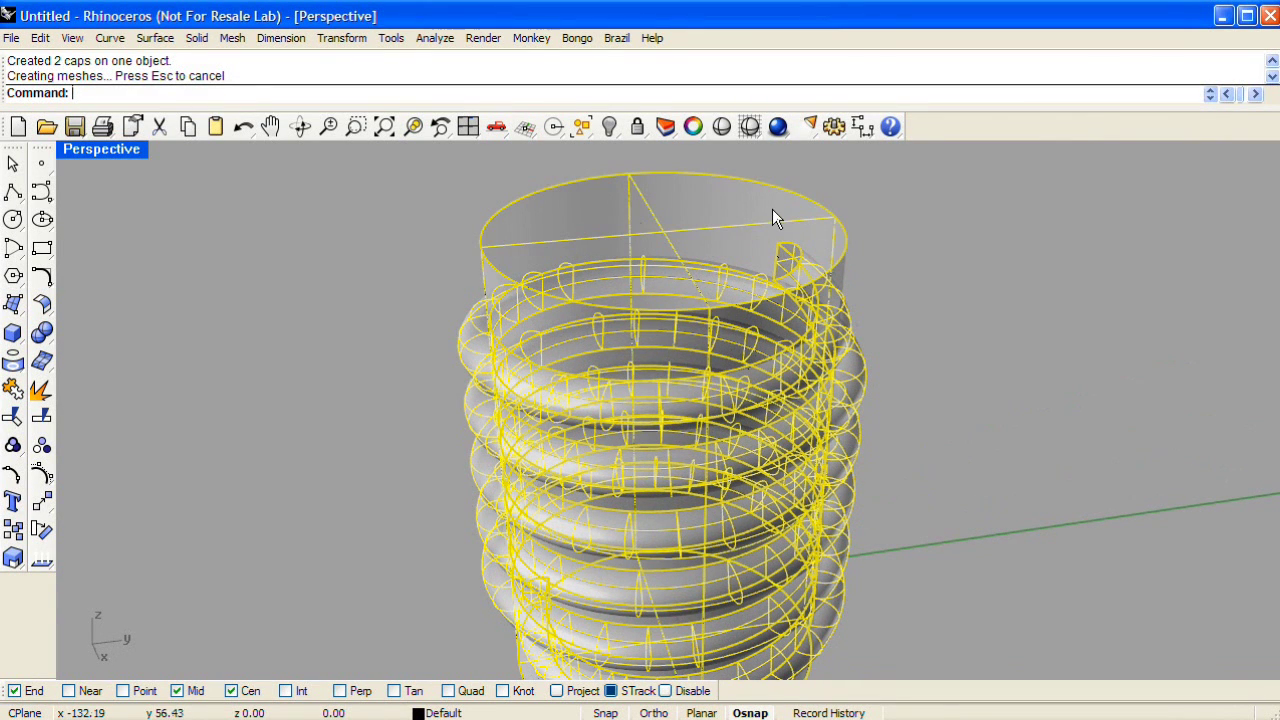
click(40, 336)
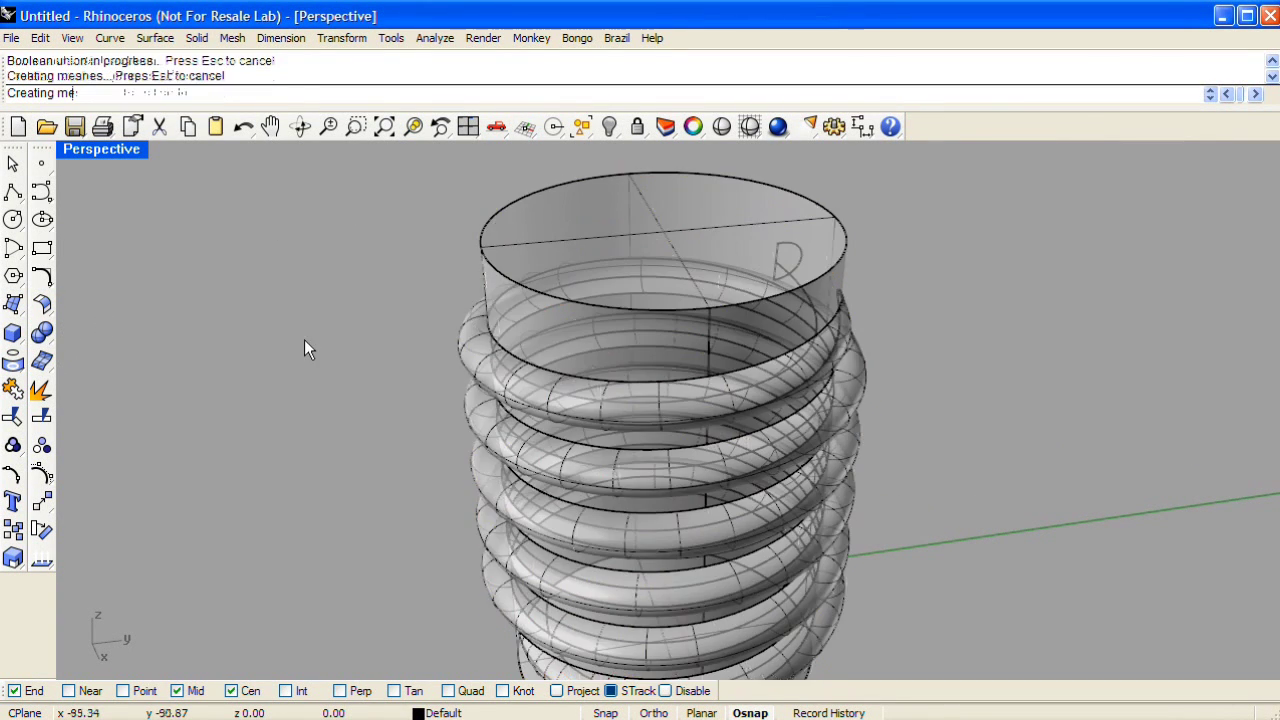
mouse_move(620, 423)
right_down()
mouse_move(600, 320)
mouse_move(325, 320)
mouse_move(480, 322)
mouse_move(289, 363)
mouse_move(362, 373)
mouse_move(334, 337)
mouse_move(486, 349)
mouse_move(675, 330)
right_up()
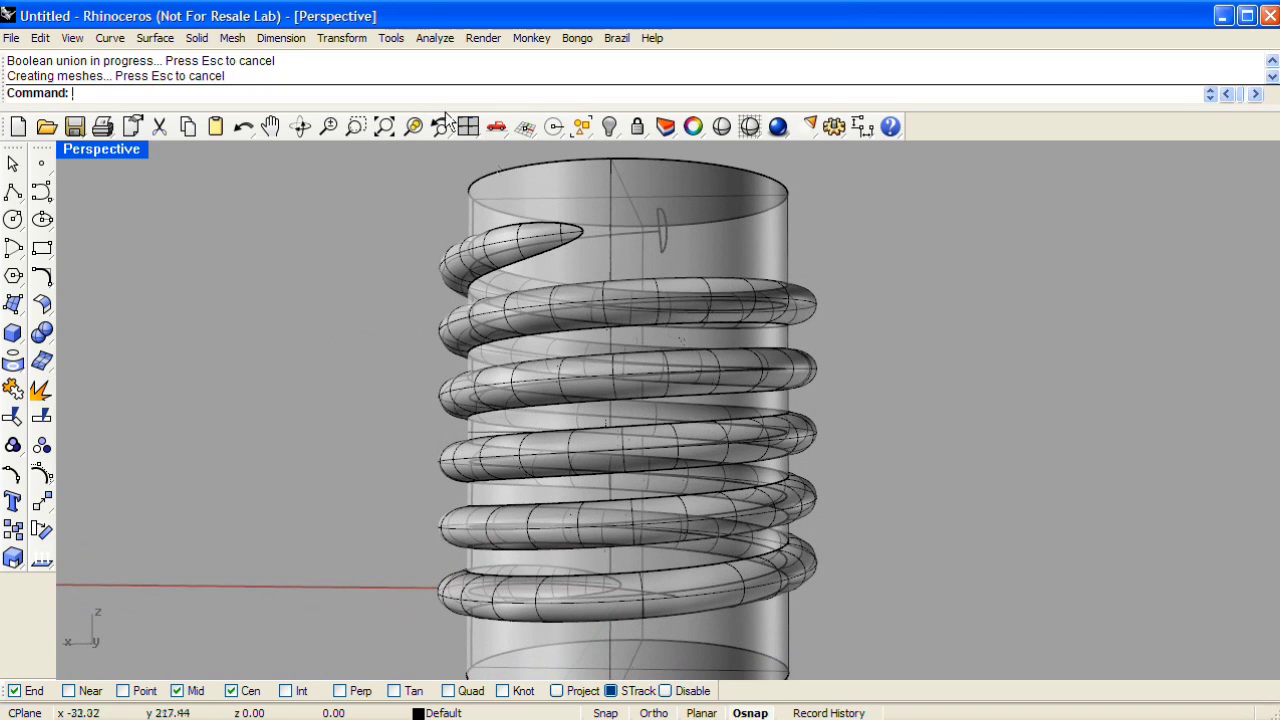
click(198, 38)
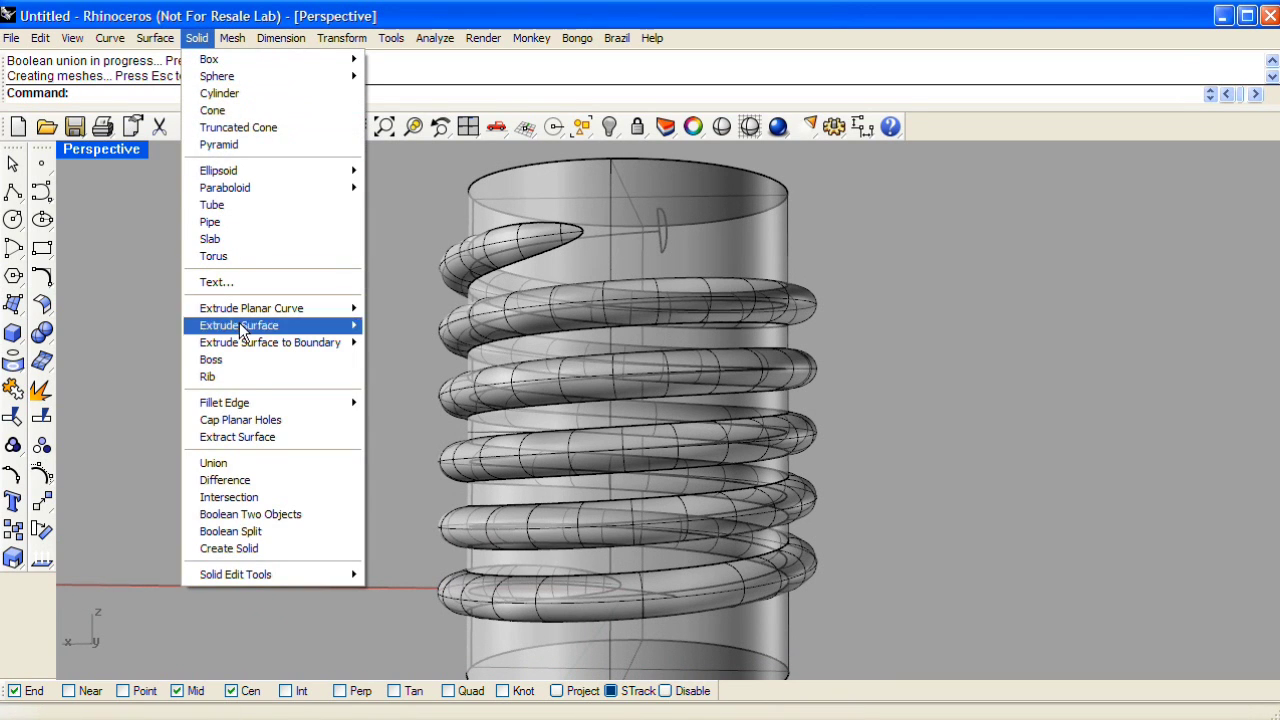
Fillet the thread-to-cylinder junction edges with a 1.00 radius
mouse_move(257, 401)
click(396, 403)
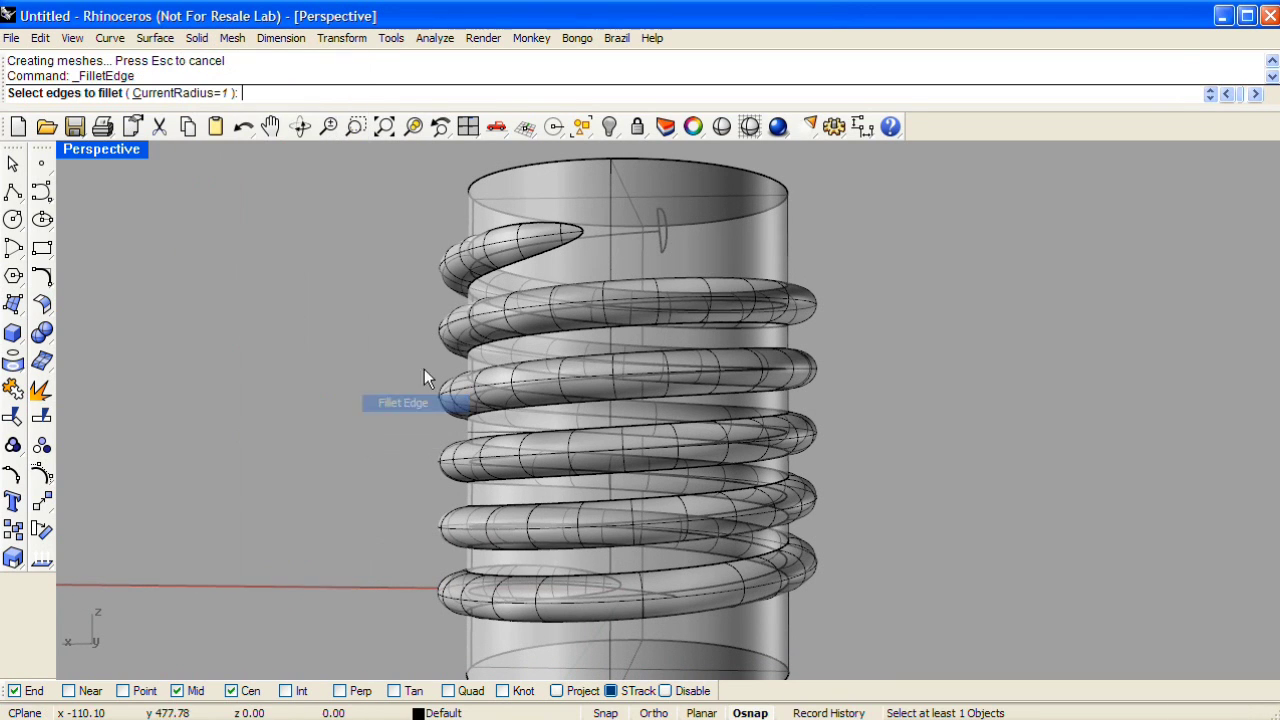
drag(606, 334, 928, 617)
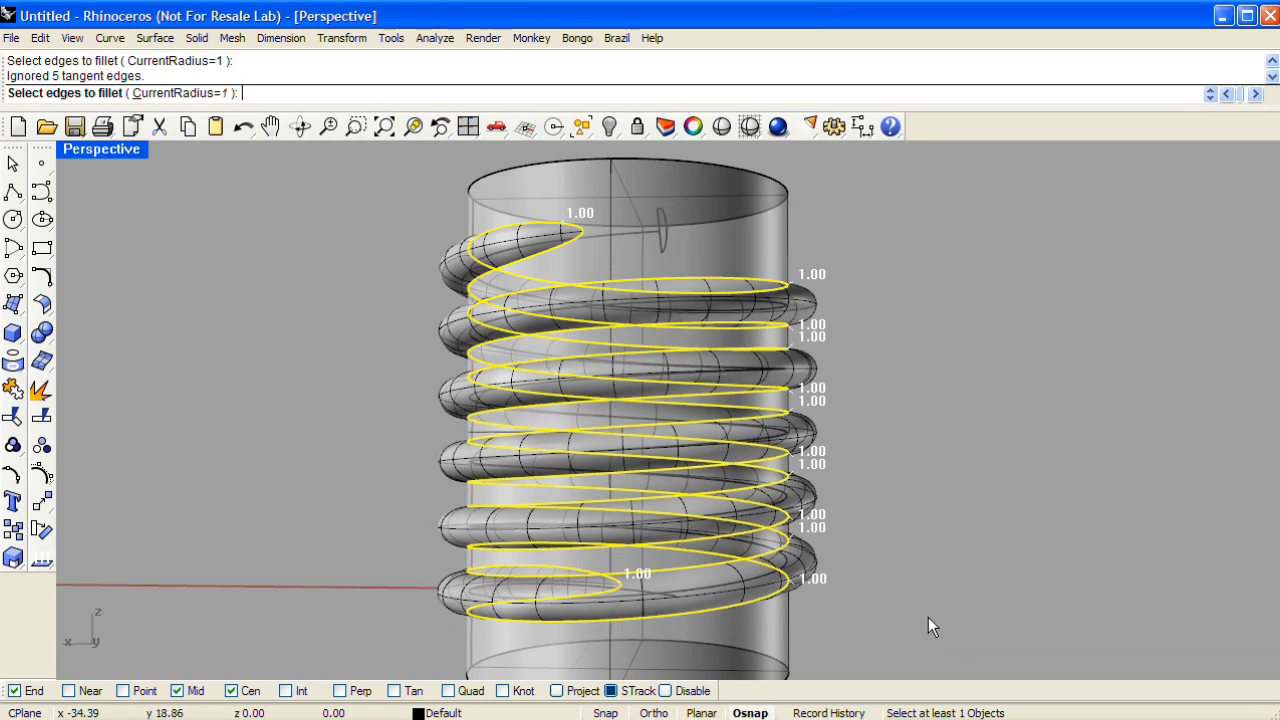
right_drag(642, 220, 462, 300)
right_click(377, 281)
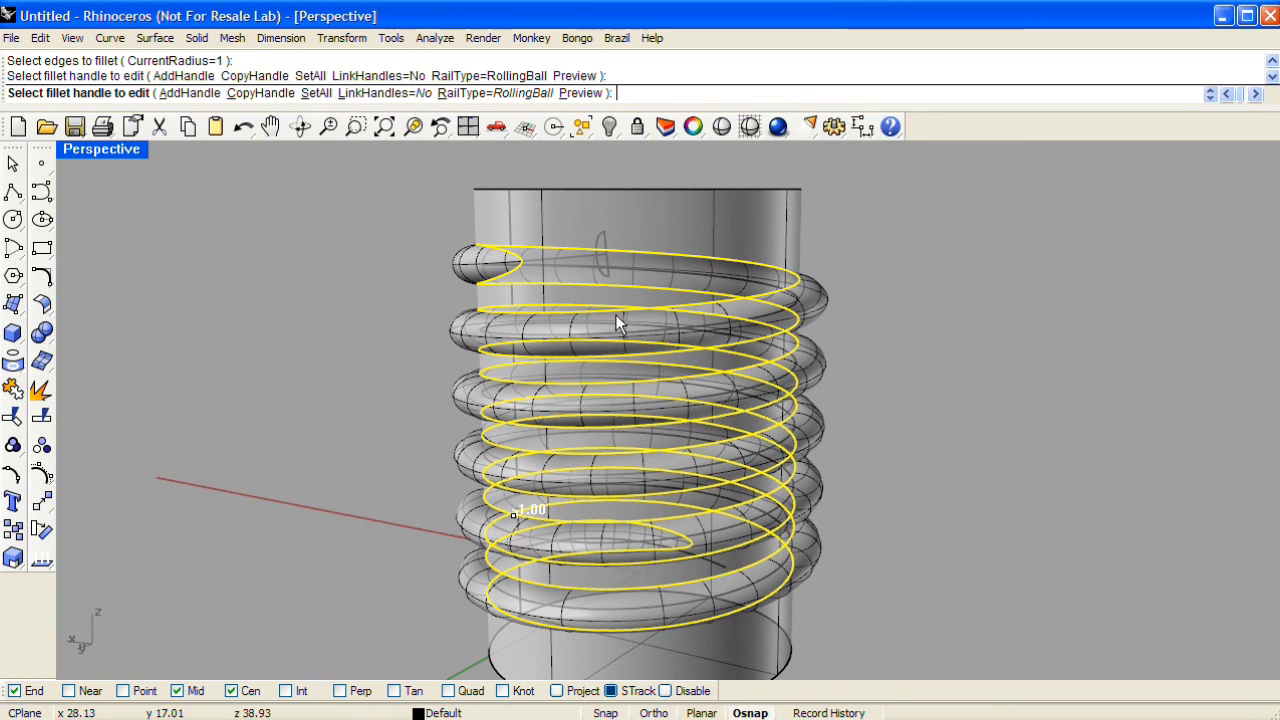
right_click(520, 306)
Return the Perspective viewport to Shaded display
scroll(513, 299, up, 8)
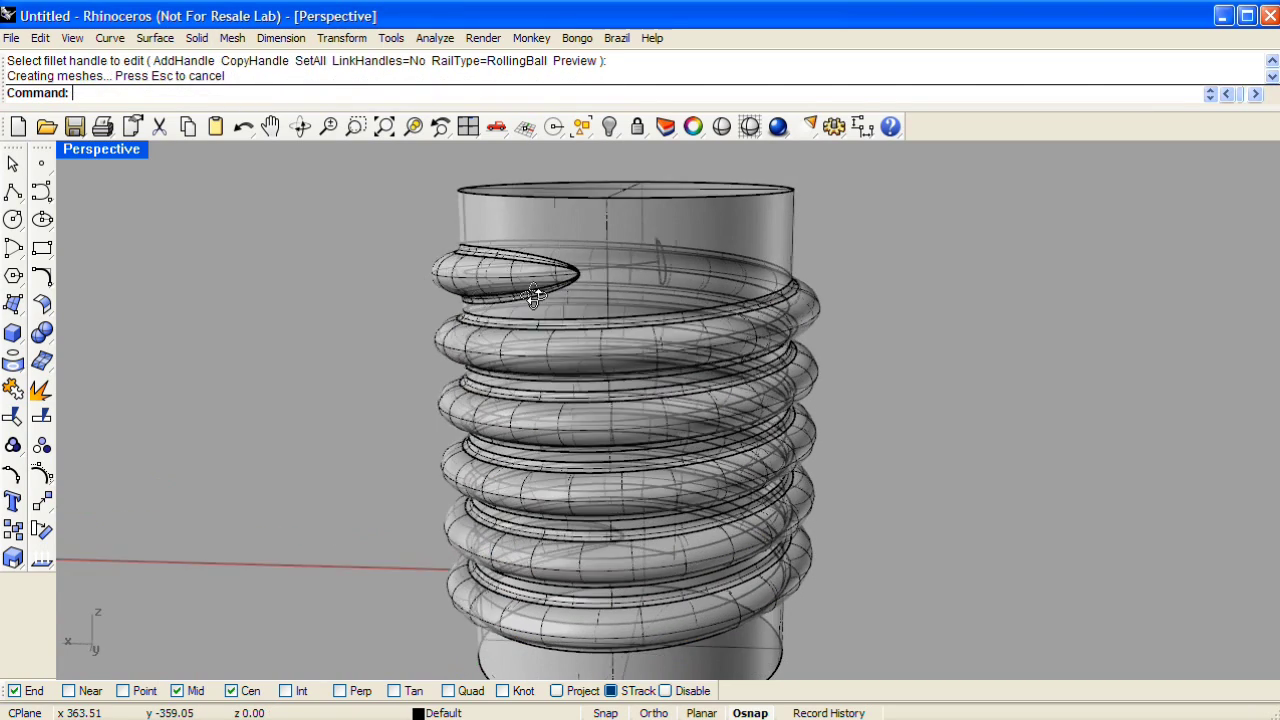
scroll(581, 277, up, 2)
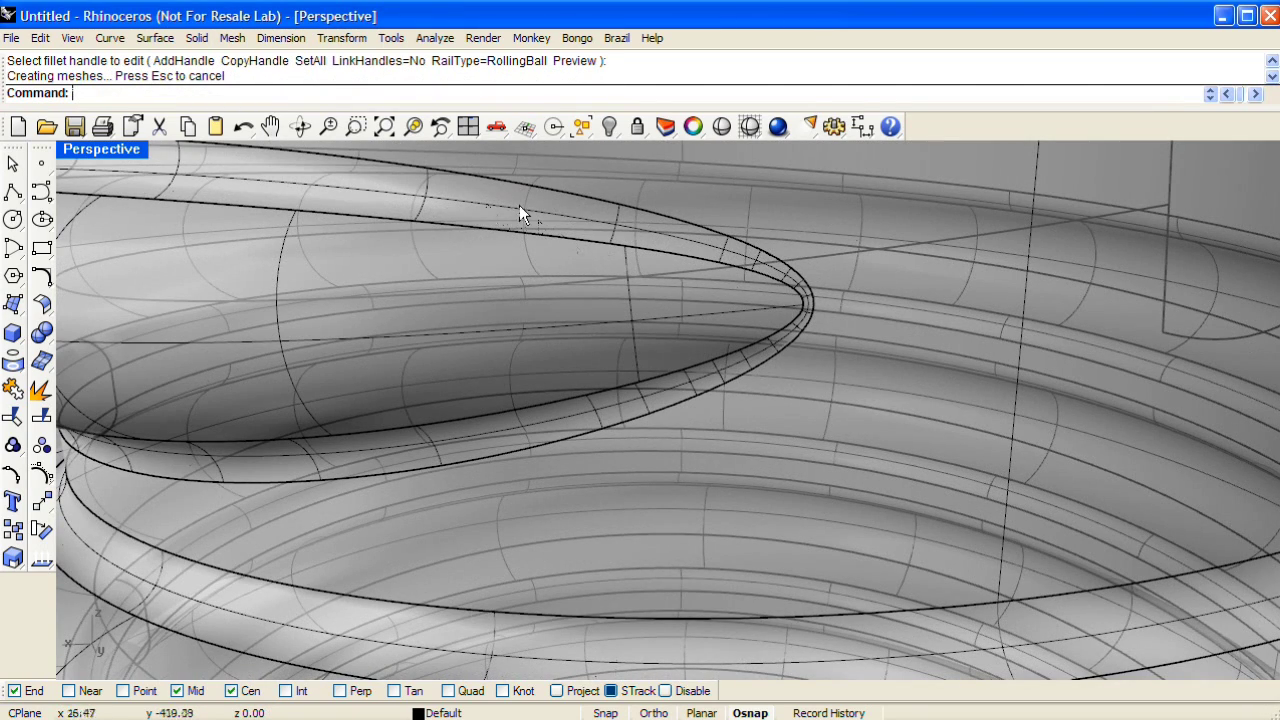
scroll(717, 362, down, 10)
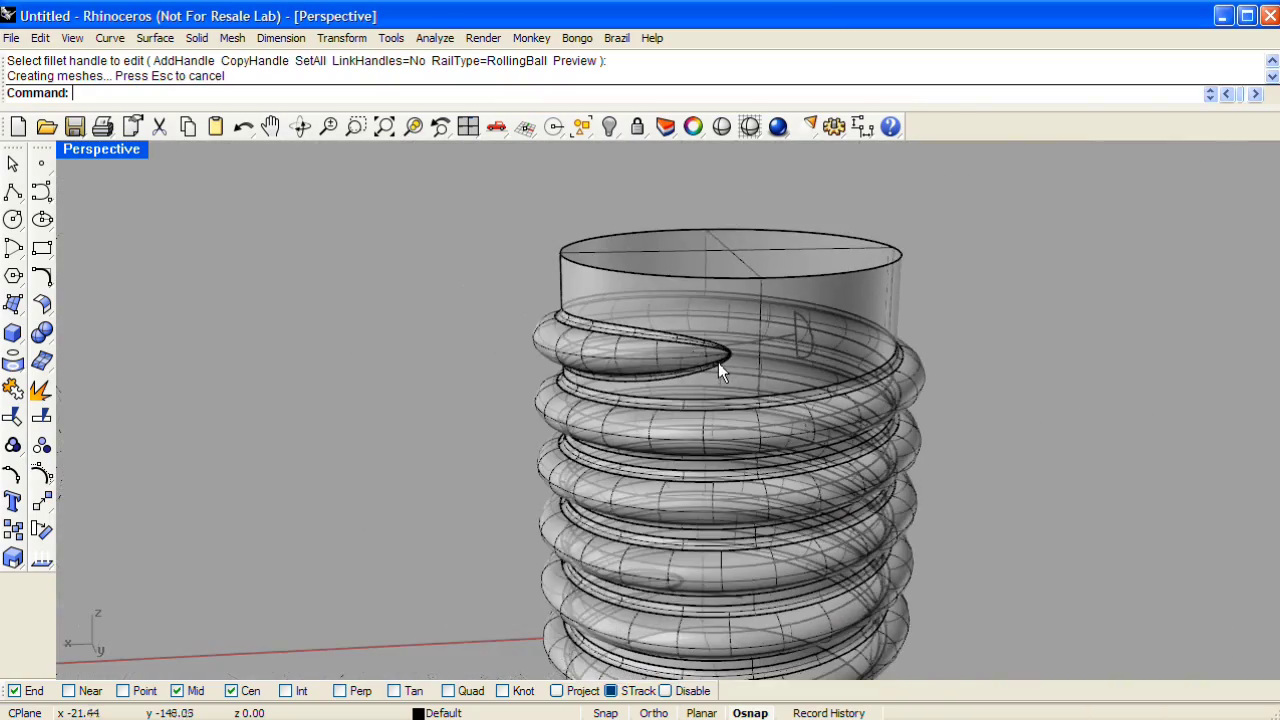
click(750, 127)
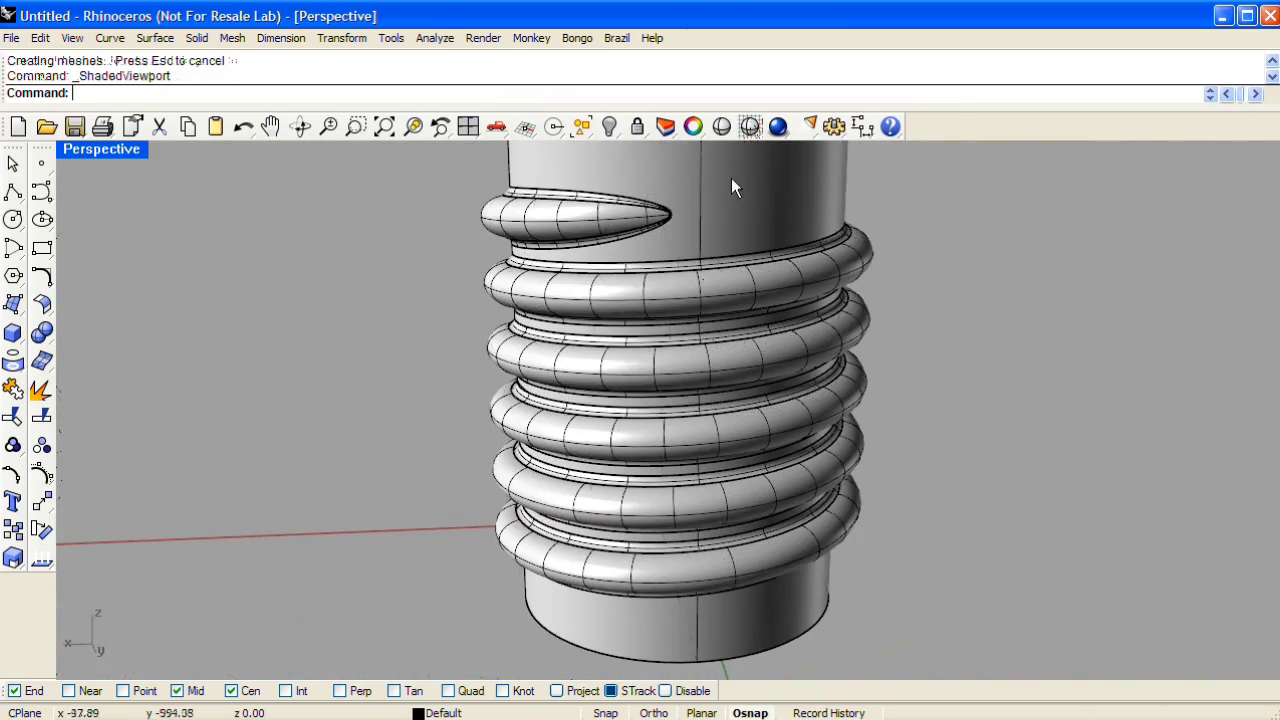